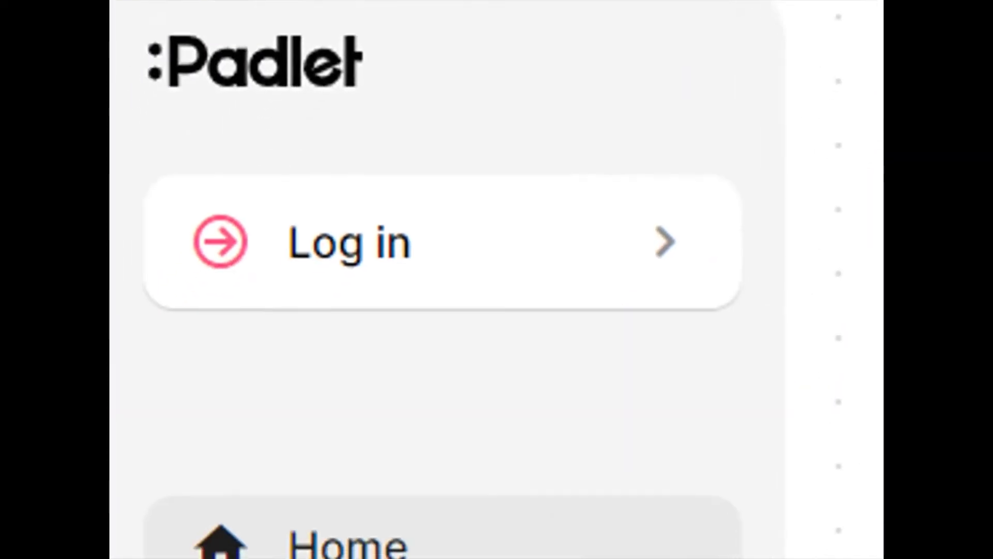
Log in to Padlet with the saved school e-mail address and the account password.
click(624, 242)
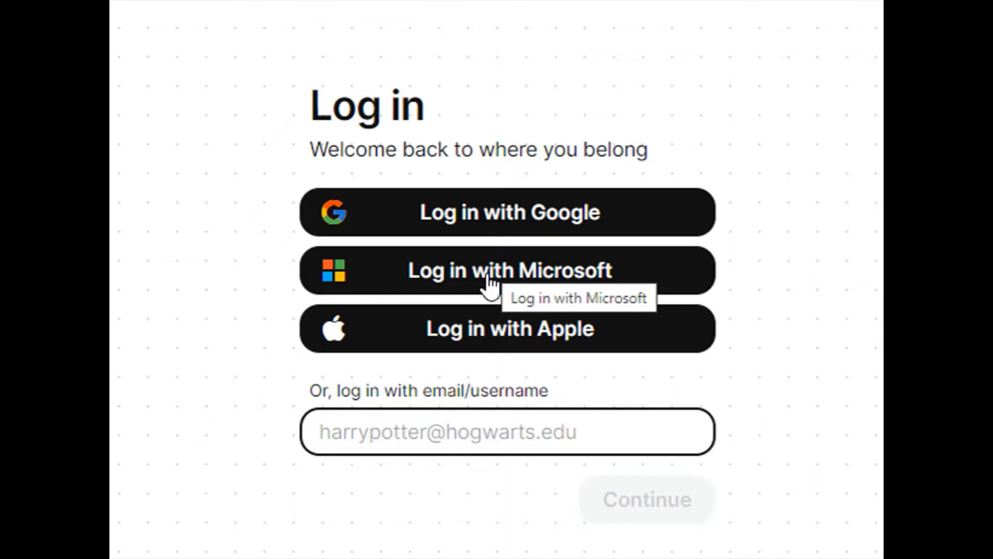
click(395, 432)
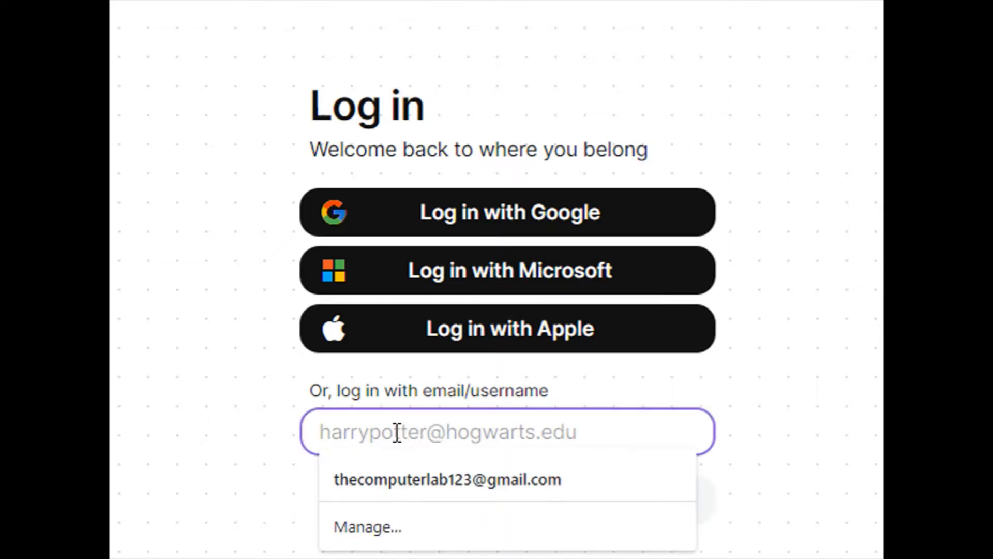
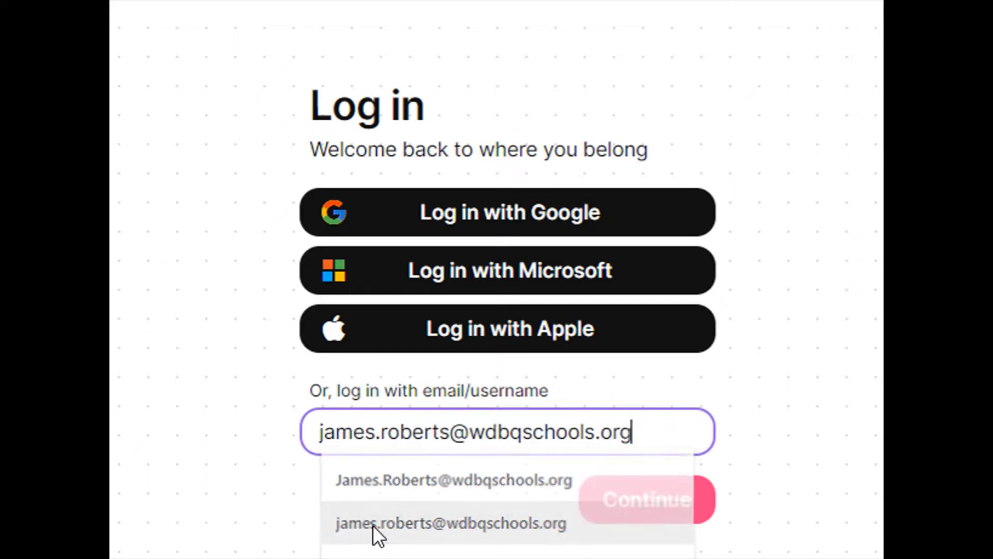
click(372, 525)
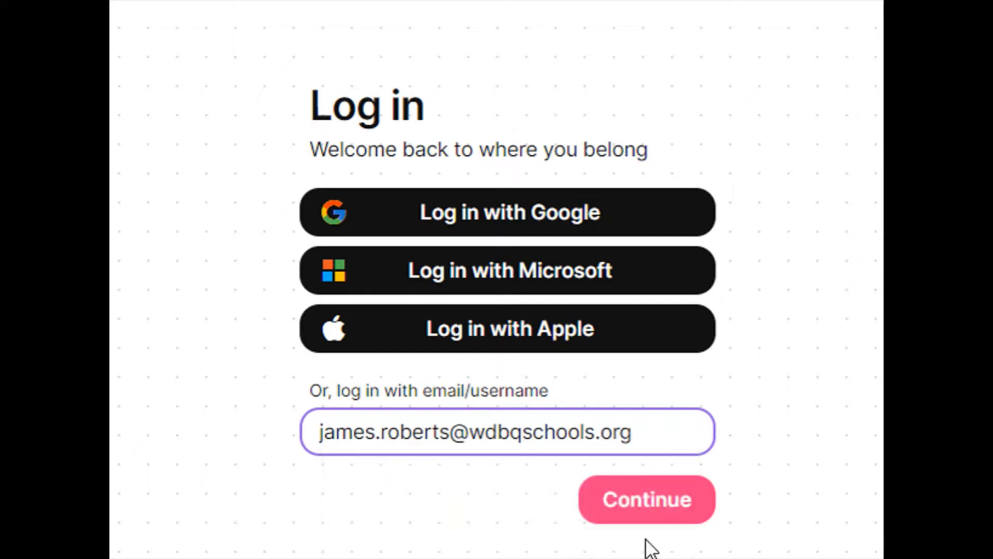
click(656, 512)
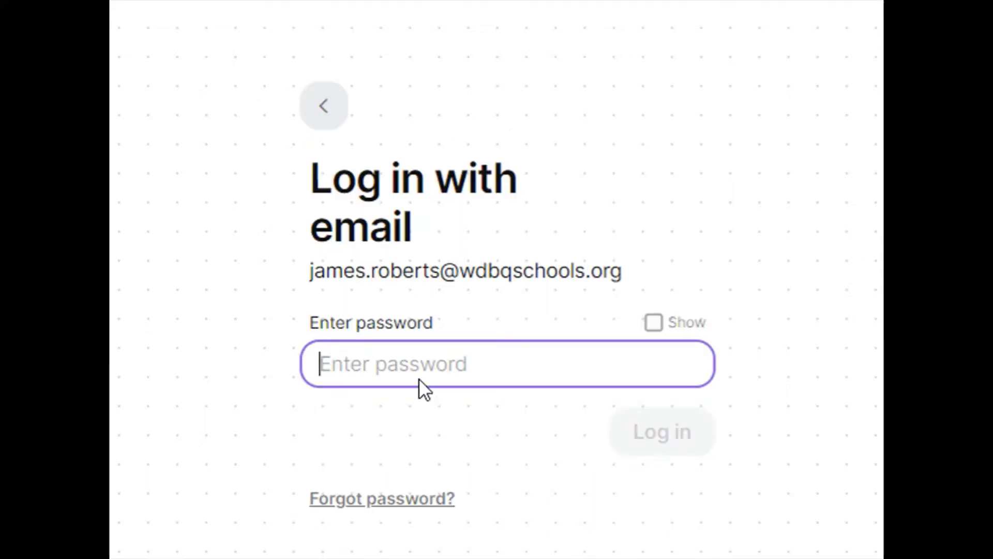
text(••••••••••••)
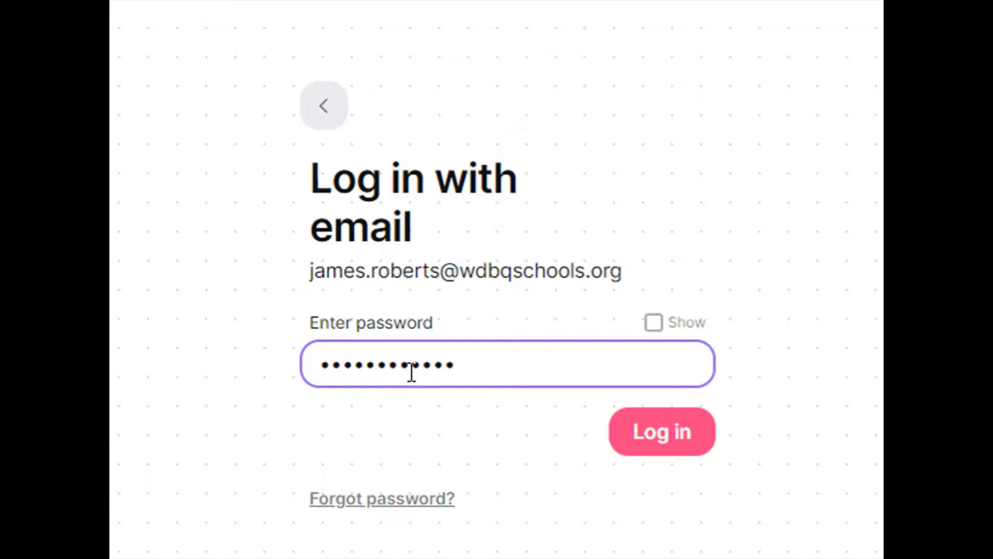
key(Return)
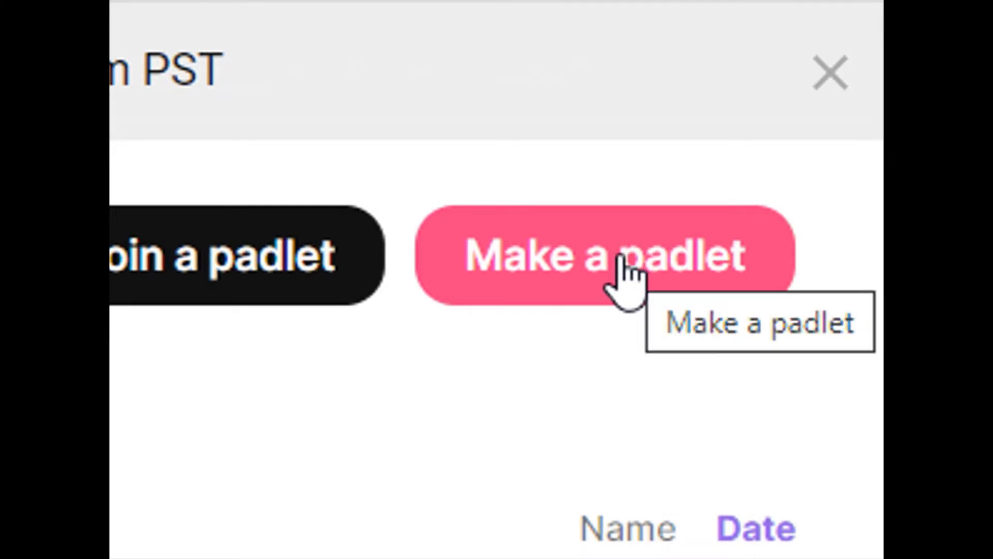
Start a new padlet and preview the Wall and Stream example layouts.
click(622, 258)
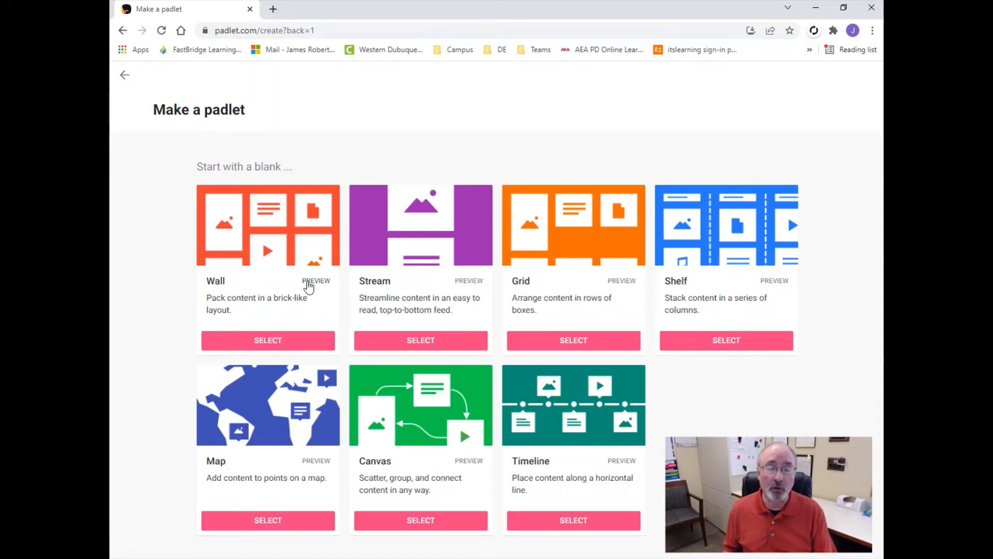
click(308, 282)
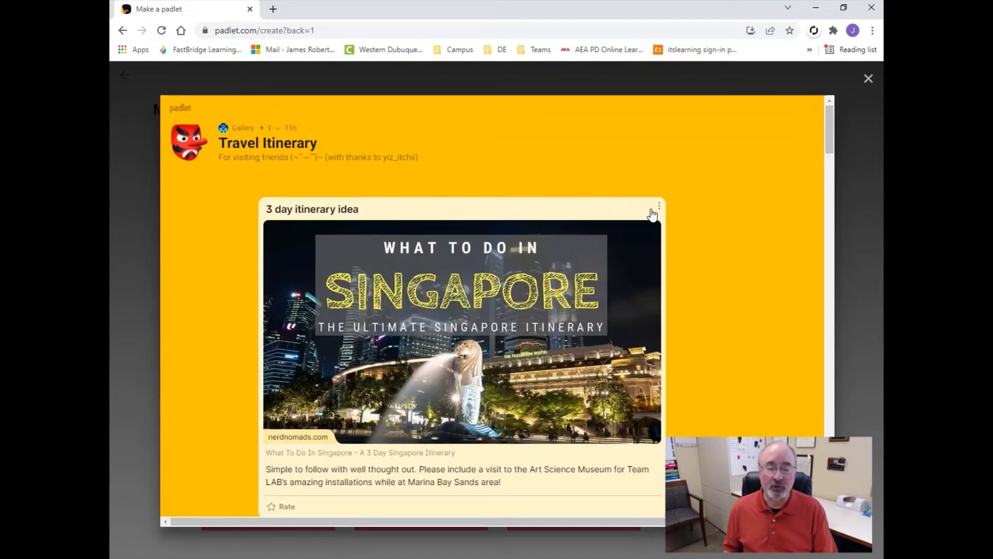
click(868, 80)
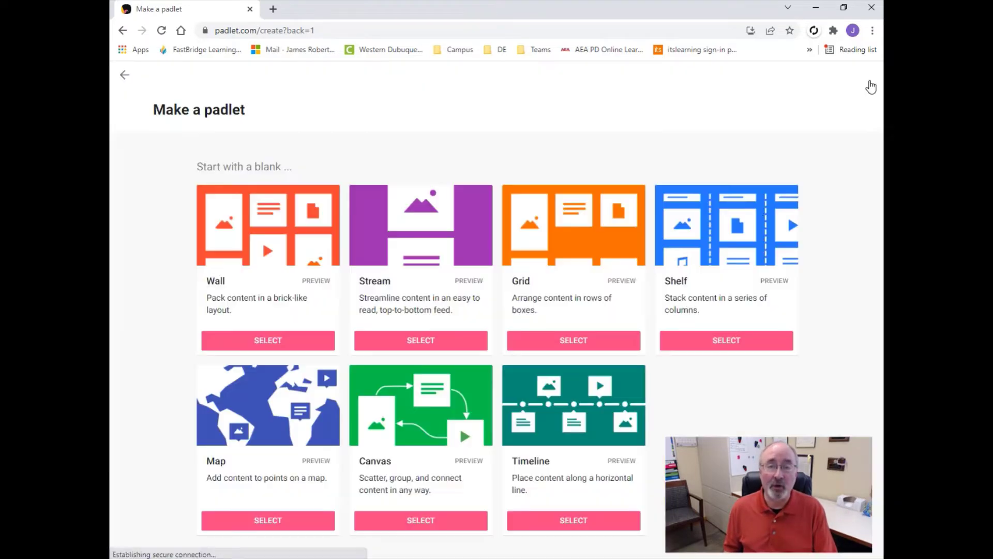
click(469, 283)
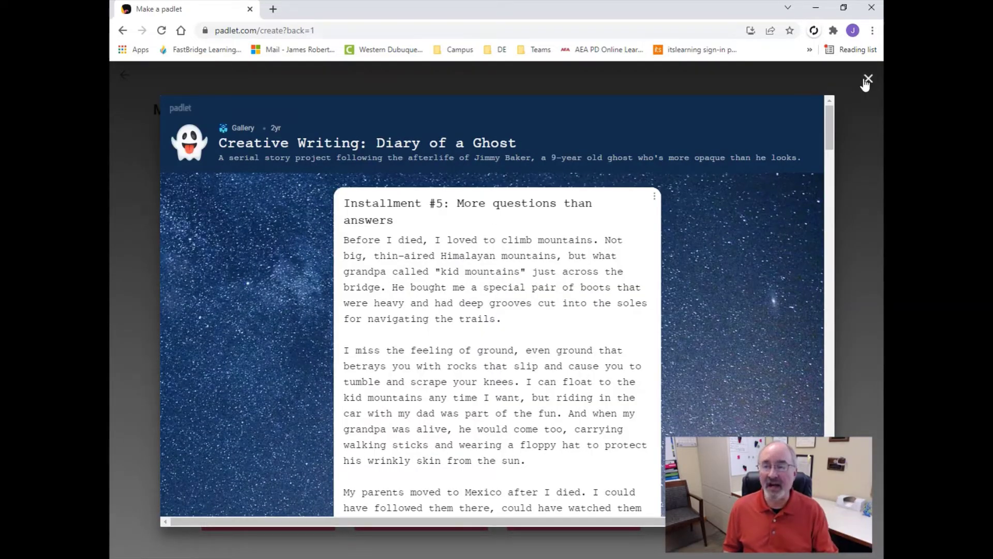
click(867, 79)
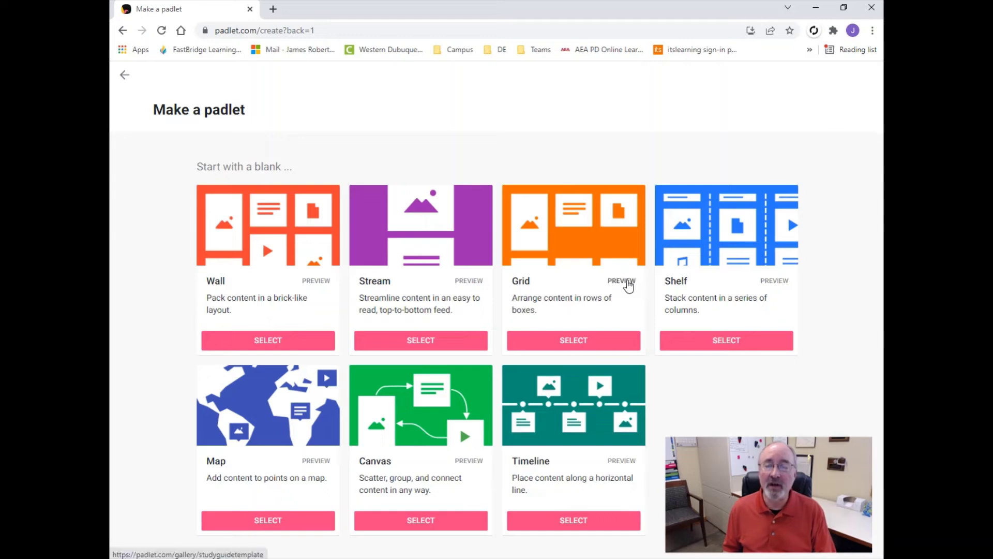
Preview the Grid study guide and Shelf 'KWL: Giraffes' example padlets.
click(627, 282)
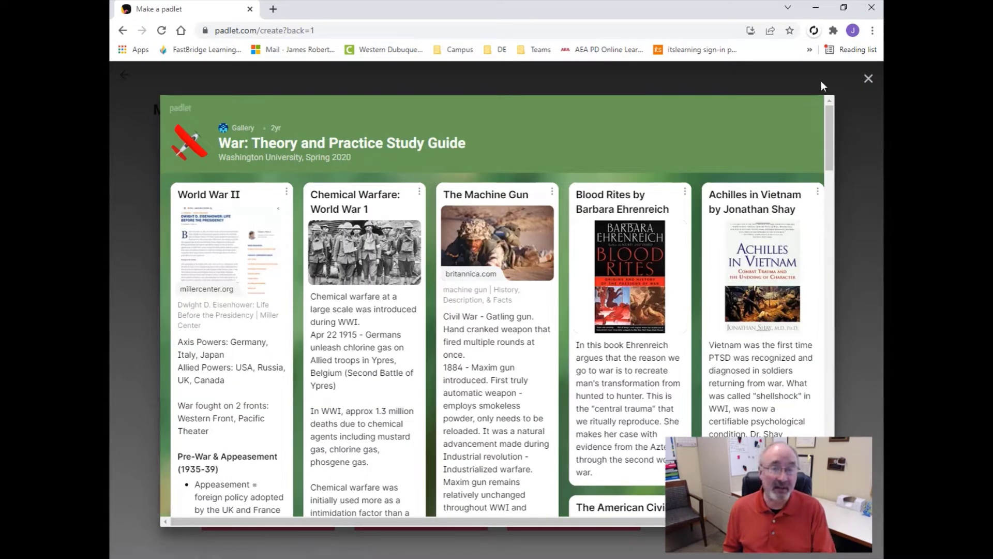
click(868, 79)
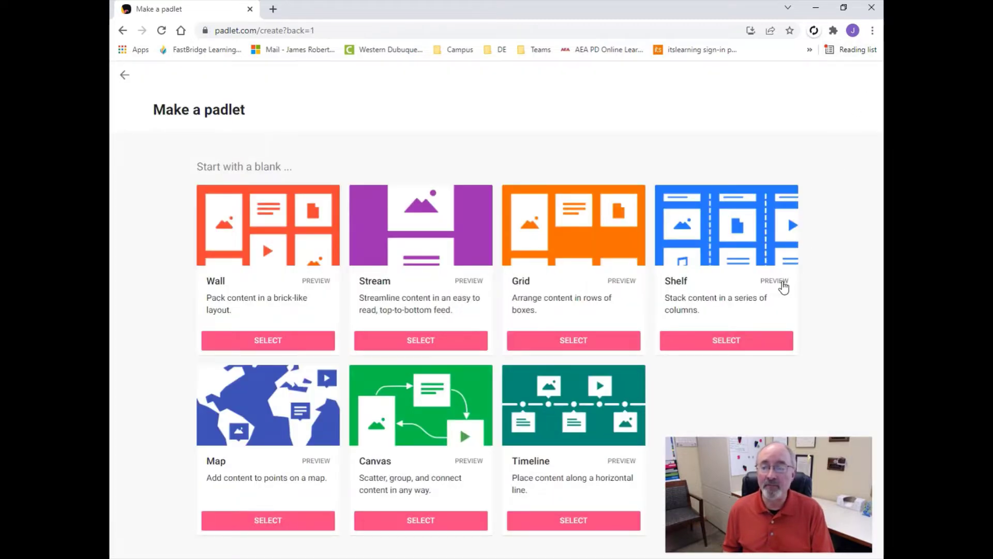
click(779, 286)
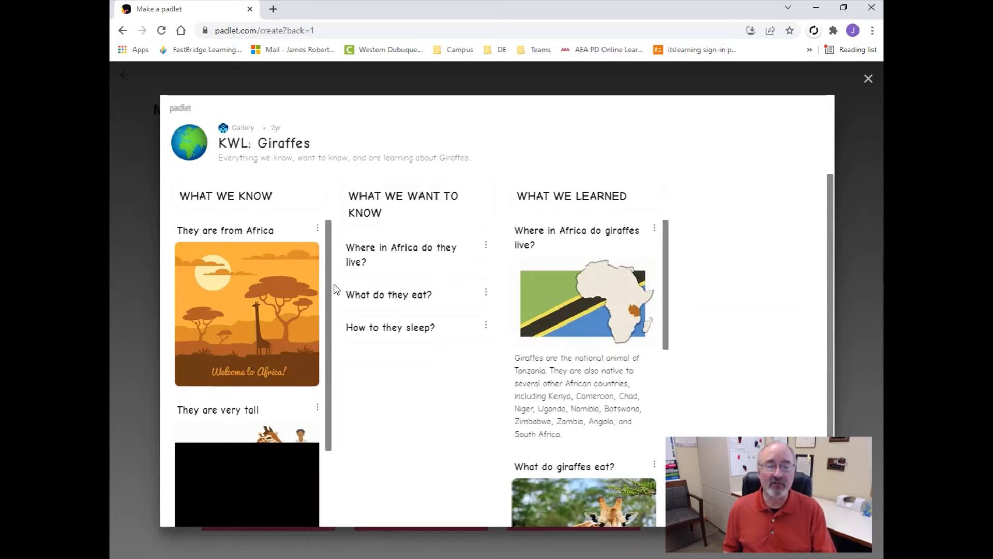
scroll(321, 332, down, 1)
scroll(320, 332, down, 2)
scroll(324, 342, up, 3)
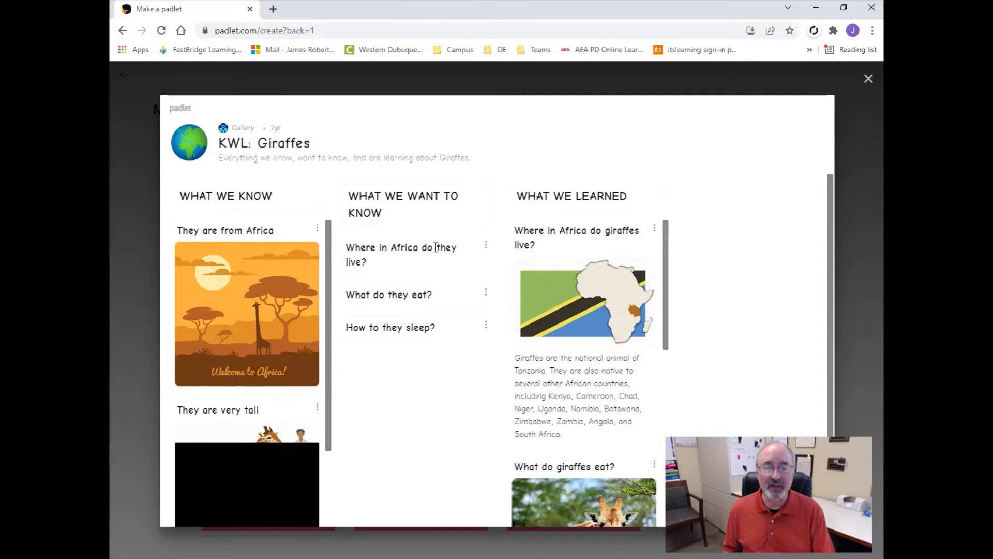
click(869, 78)
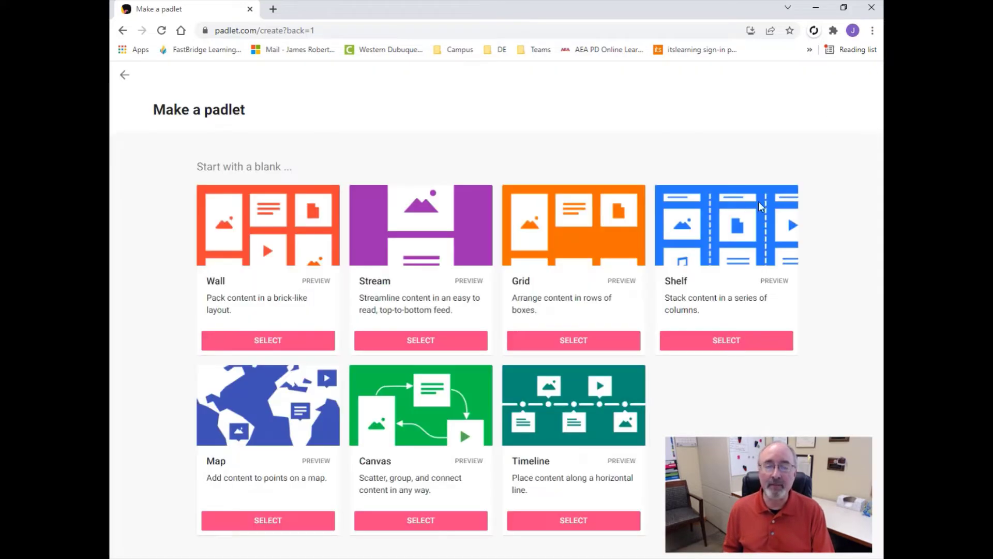
click(321, 465)
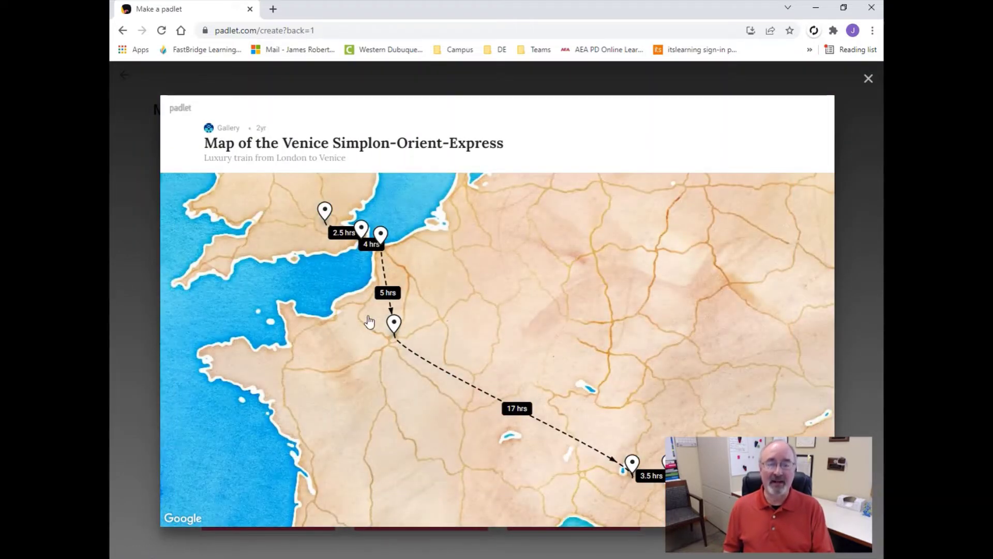
click(869, 79)
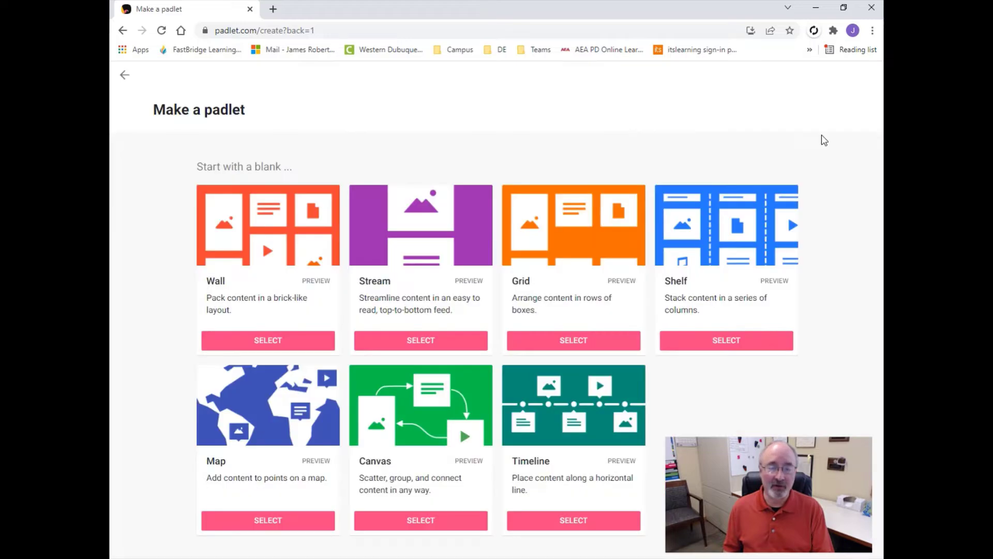
click(469, 461)
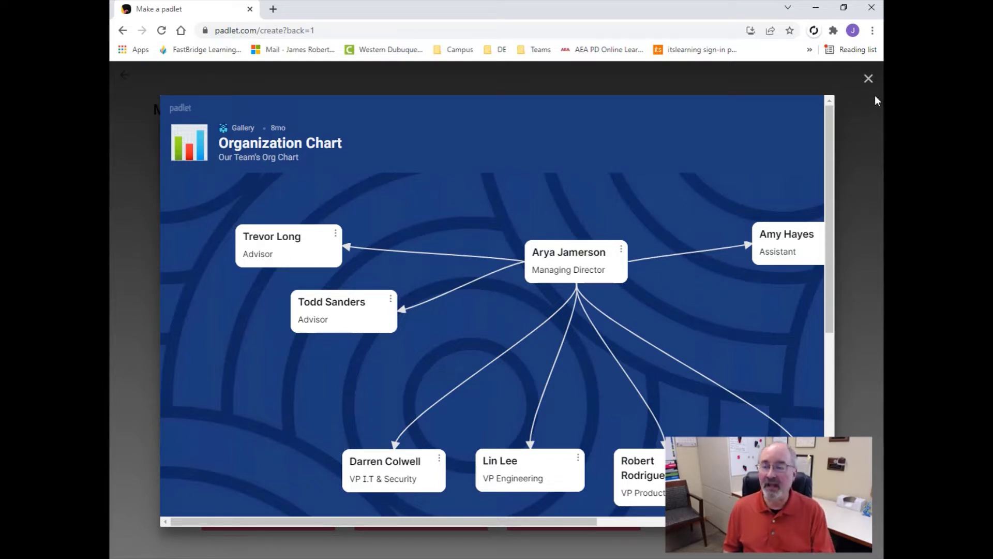
click(868, 79)
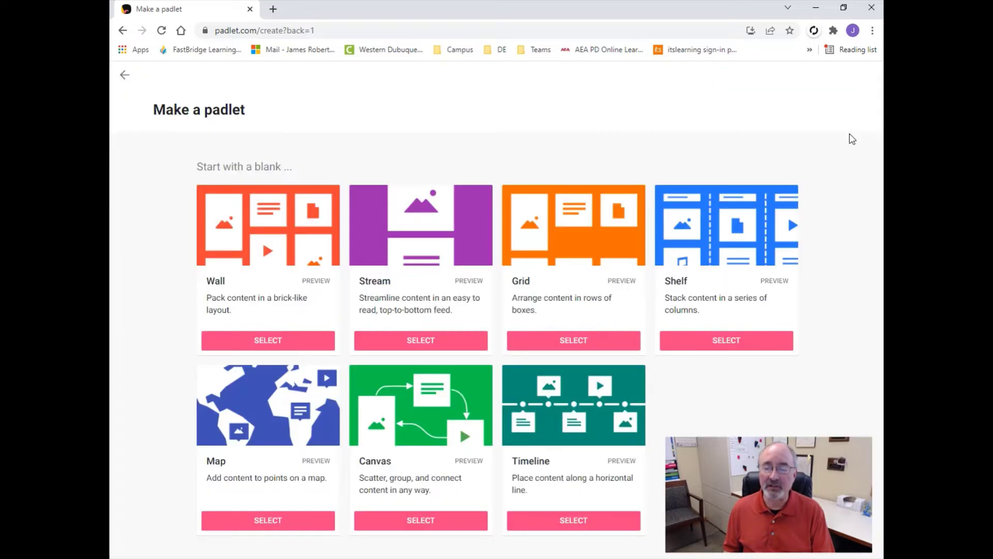
click(622, 462)
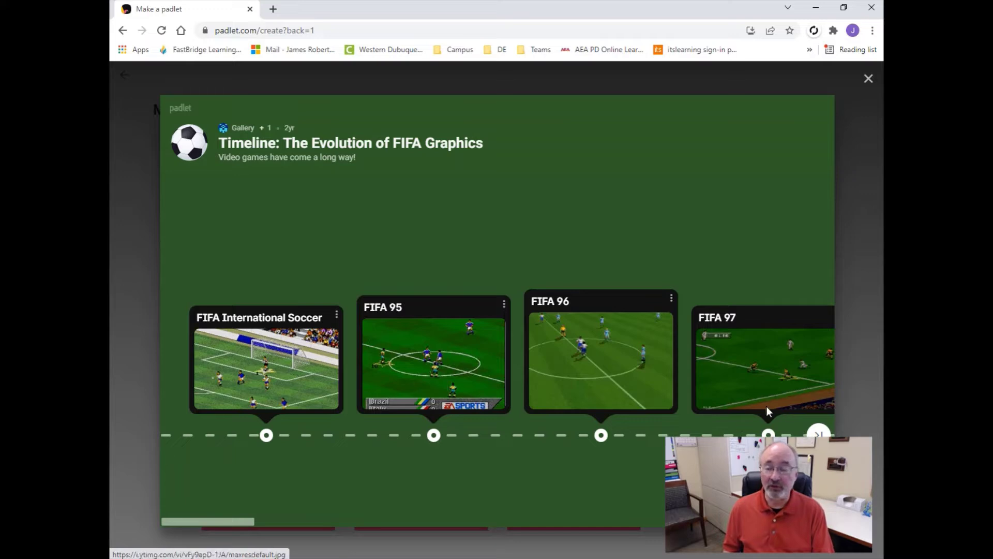
click(816, 433)
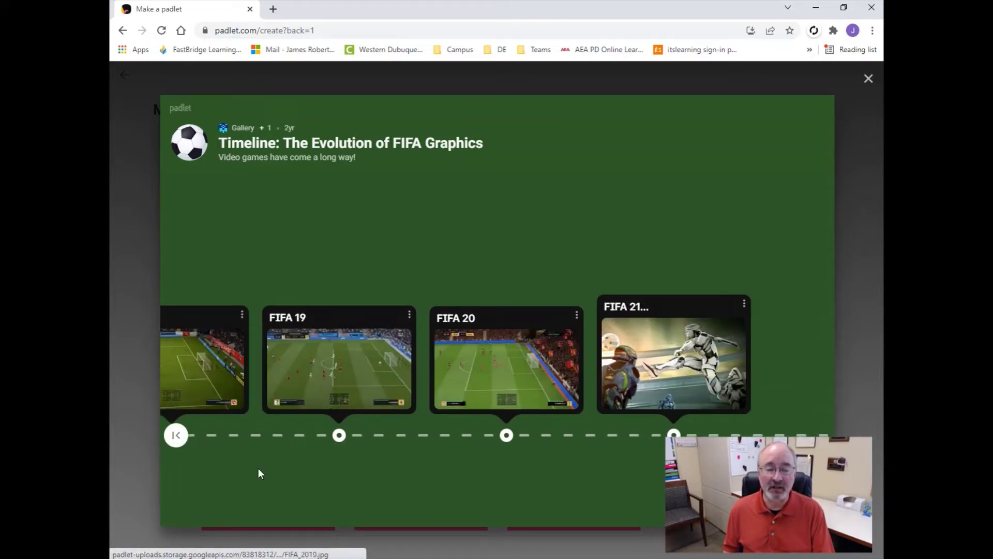
click(176, 436)
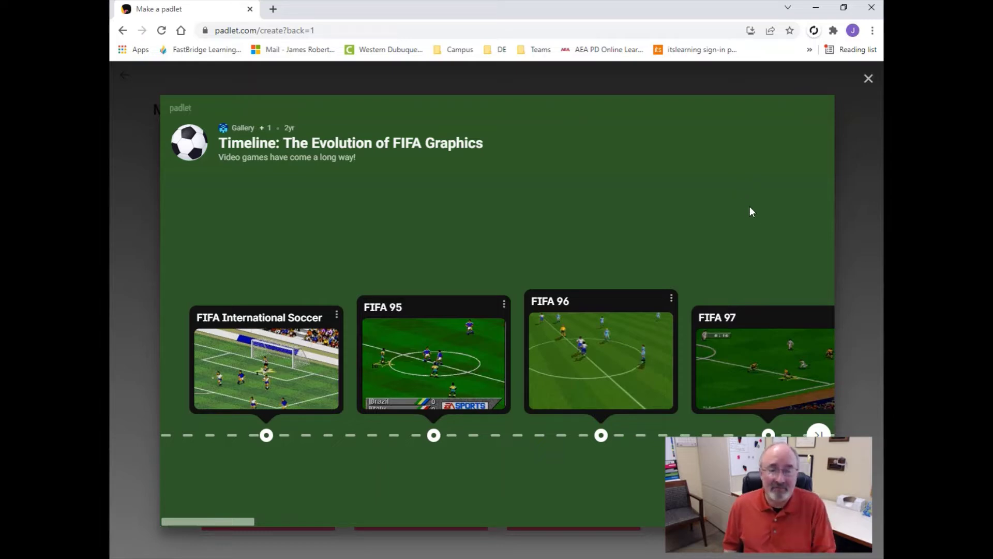
click(868, 82)
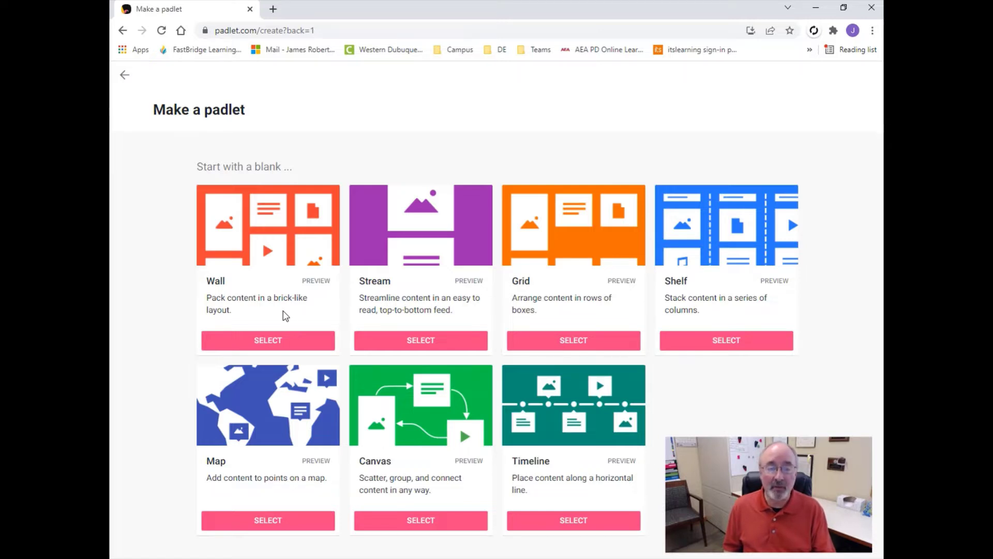
Select the blank Wall layout to create 'My radiant padlet'.
click(272, 343)
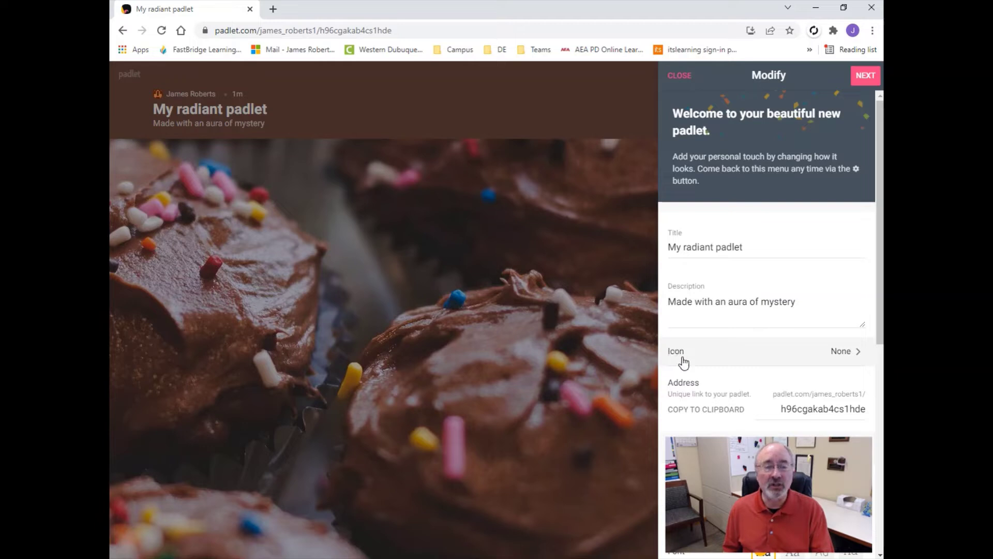
click(856, 352)
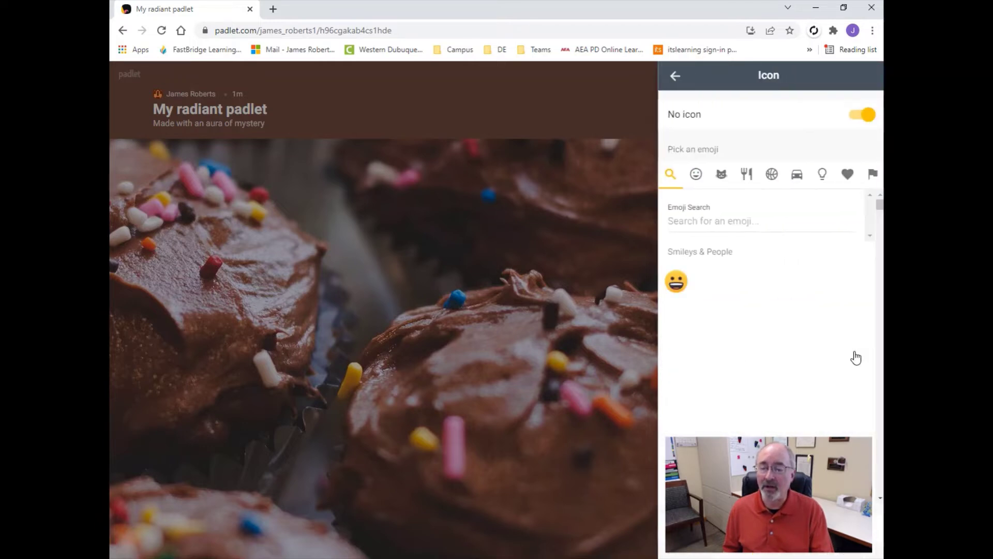
click(712, 282)
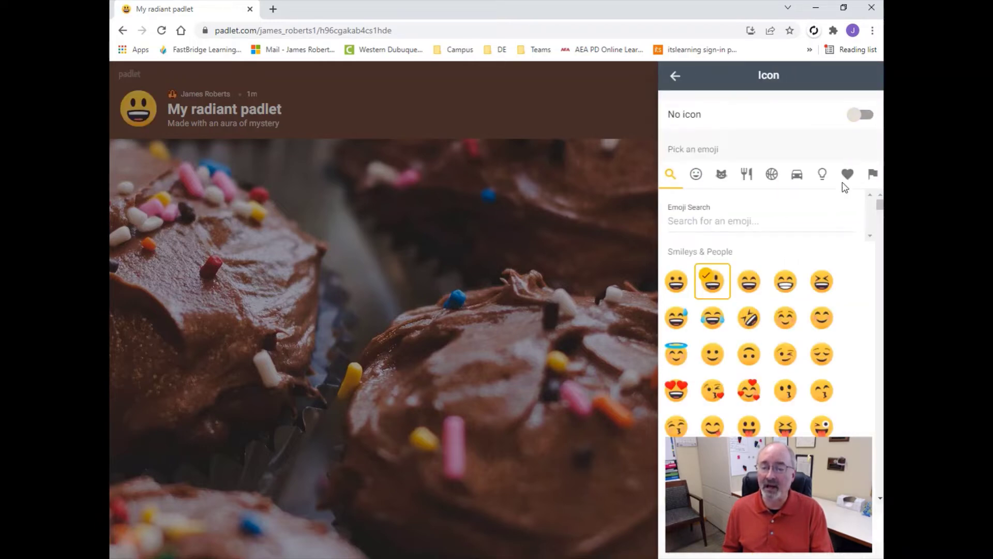
click(675, 77)
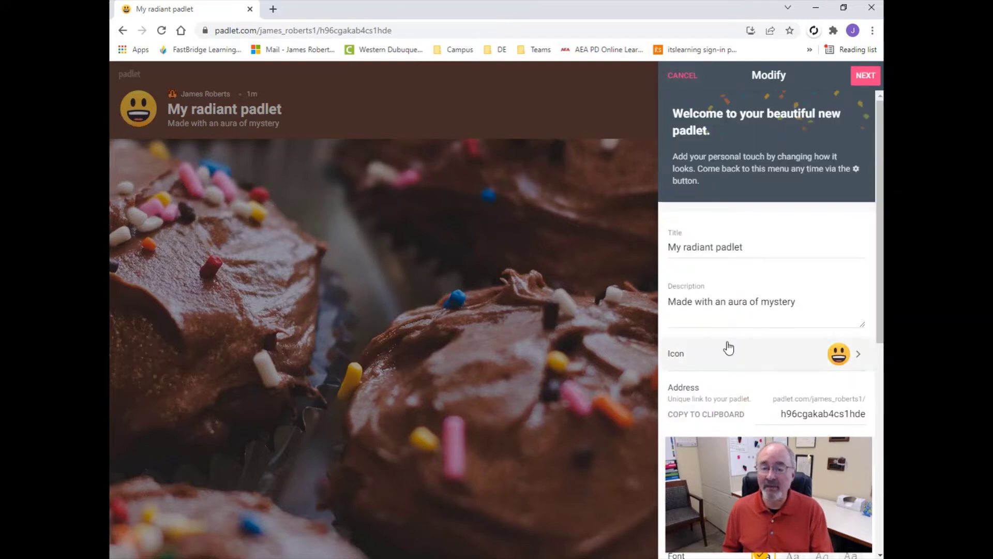
scroll(727, 346, down, 3)
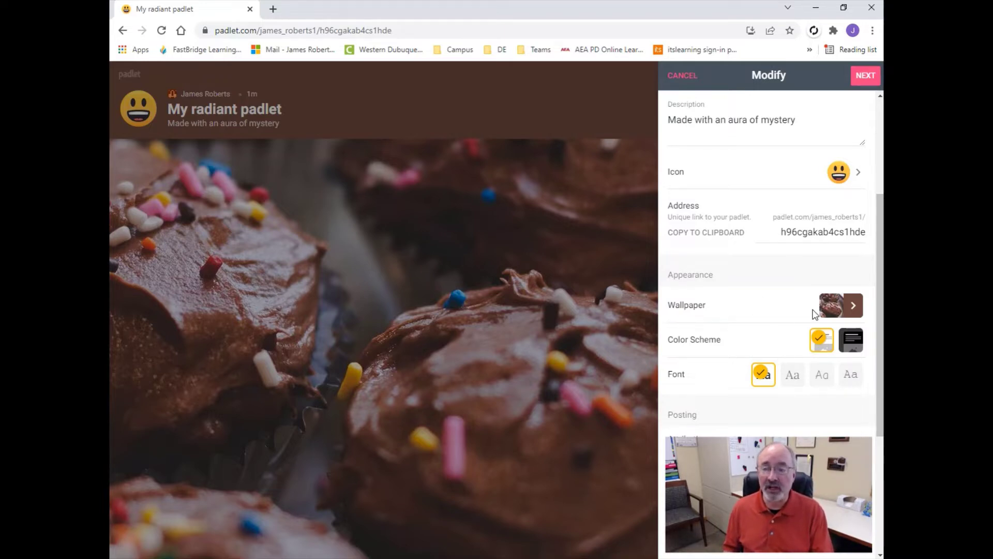
Set the wallpaper to the Bricks texture from Textures and Patterns, back in Modify settings.
click(853, 309)
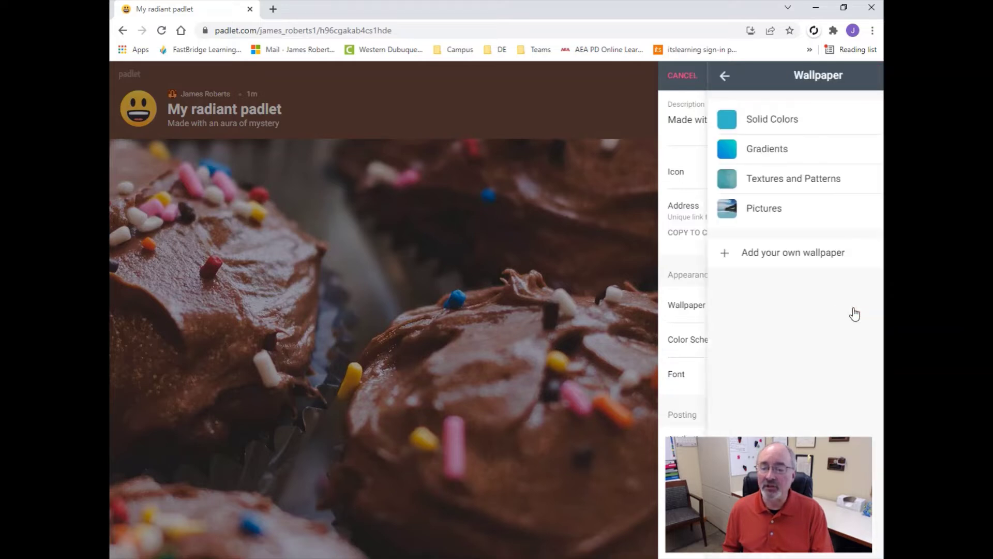
click(756, 181)
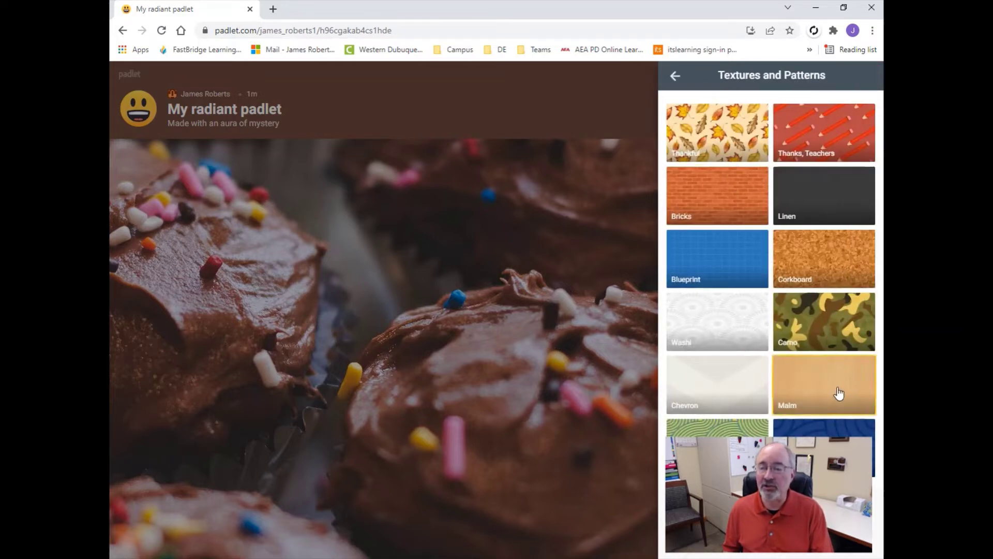
click(820, 388)
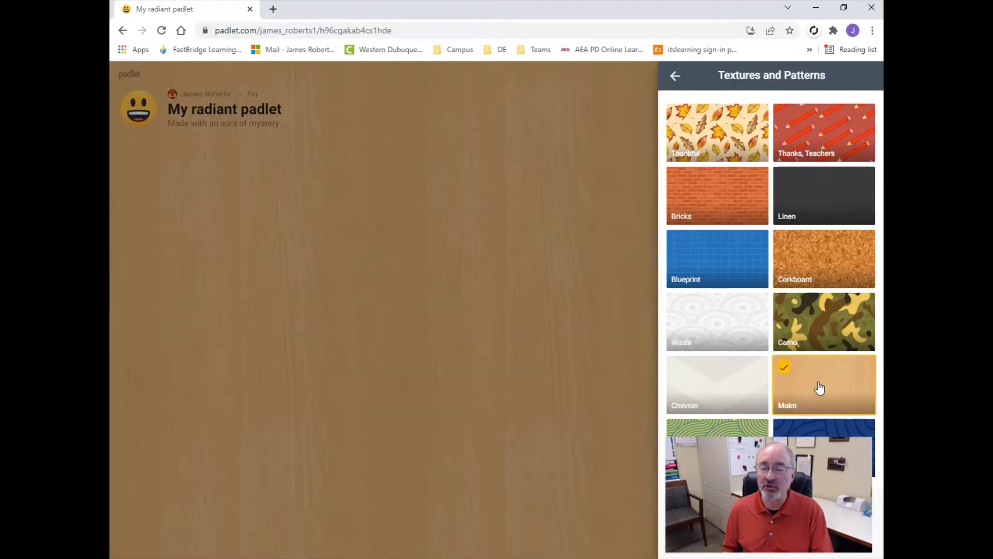
click(717, 183)
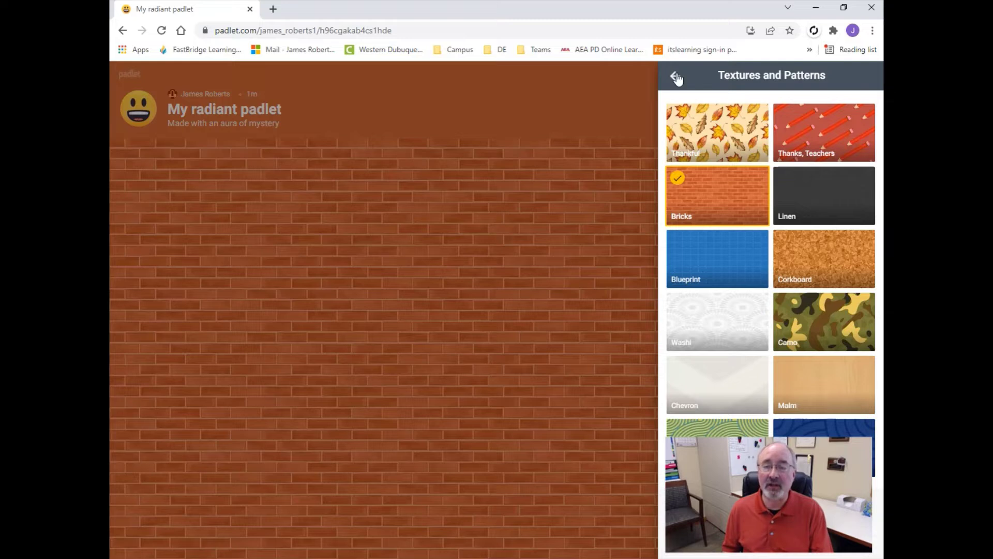
click(675, 75)
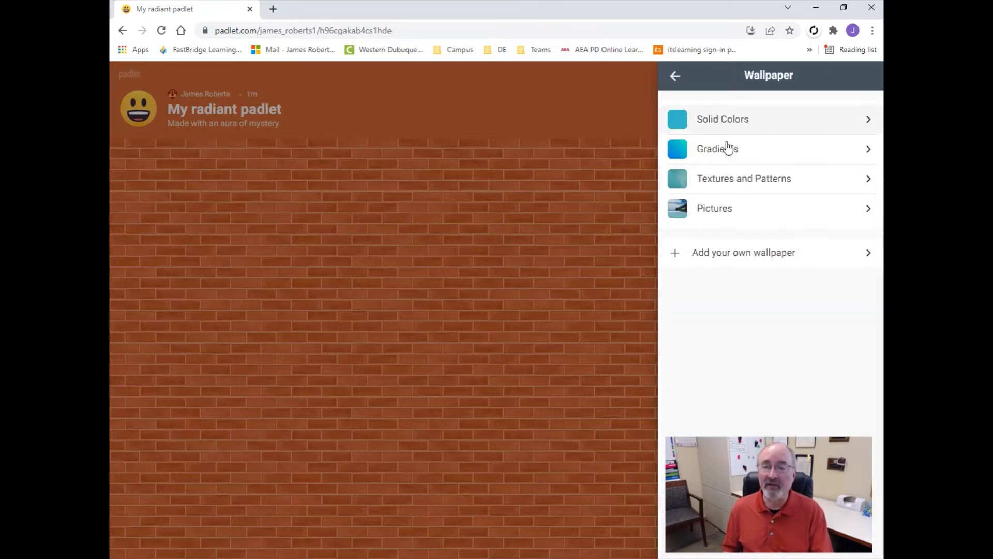
click(674, 77)
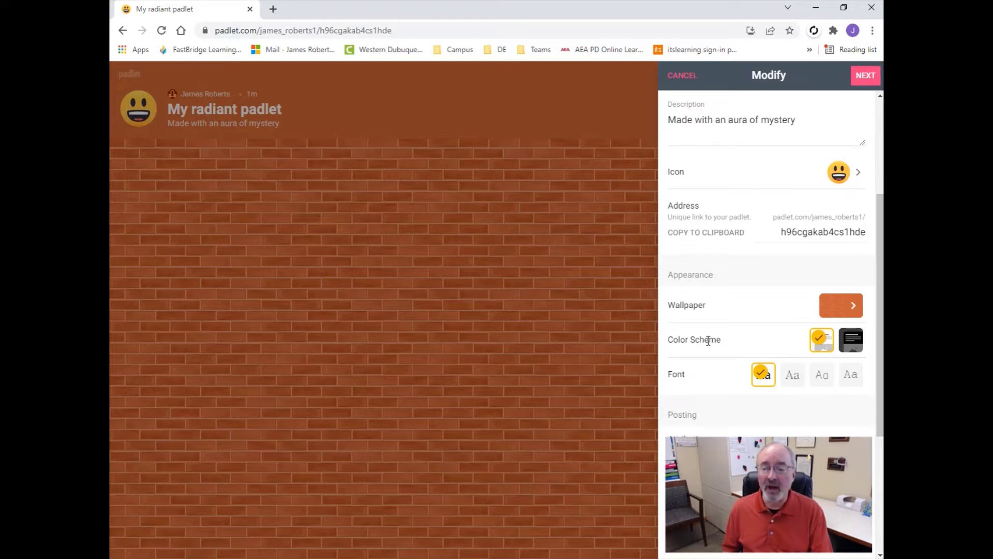
click(849, 344)
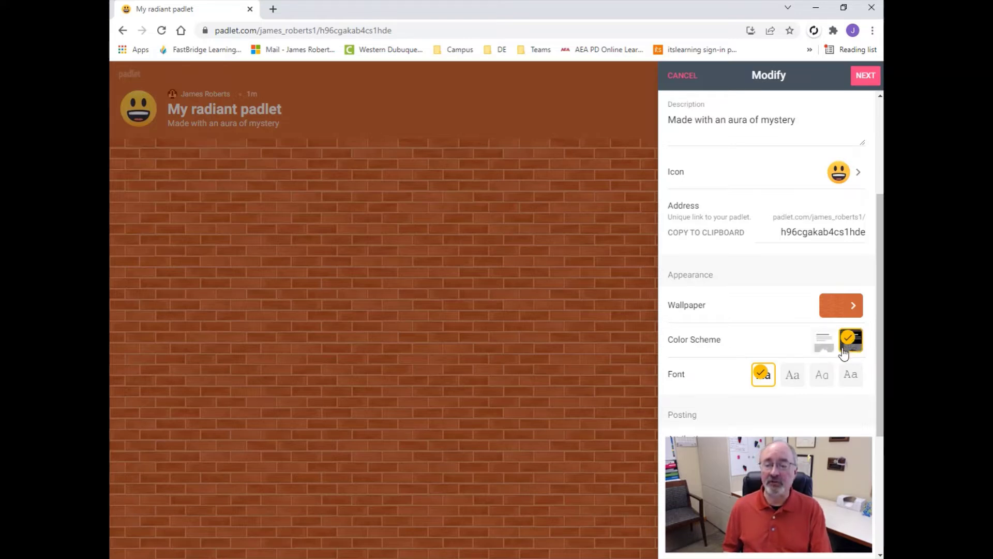
click(822, 343)
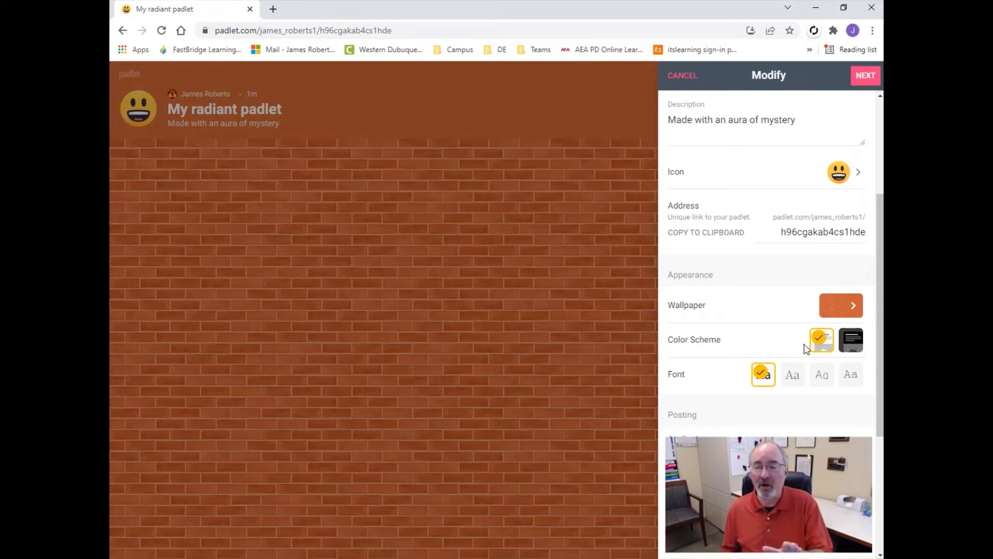
scroll(747, 350, down, 3)
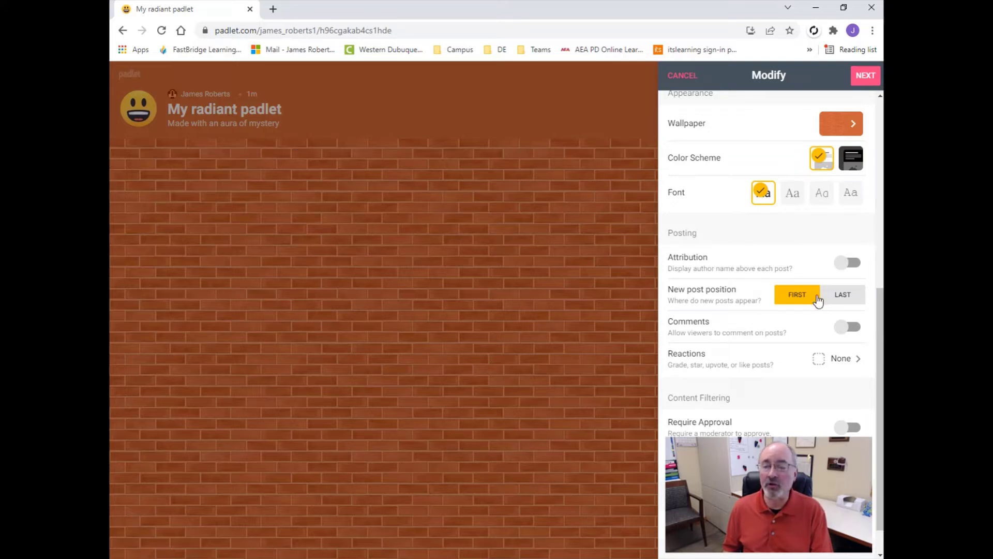
click(793, 194)
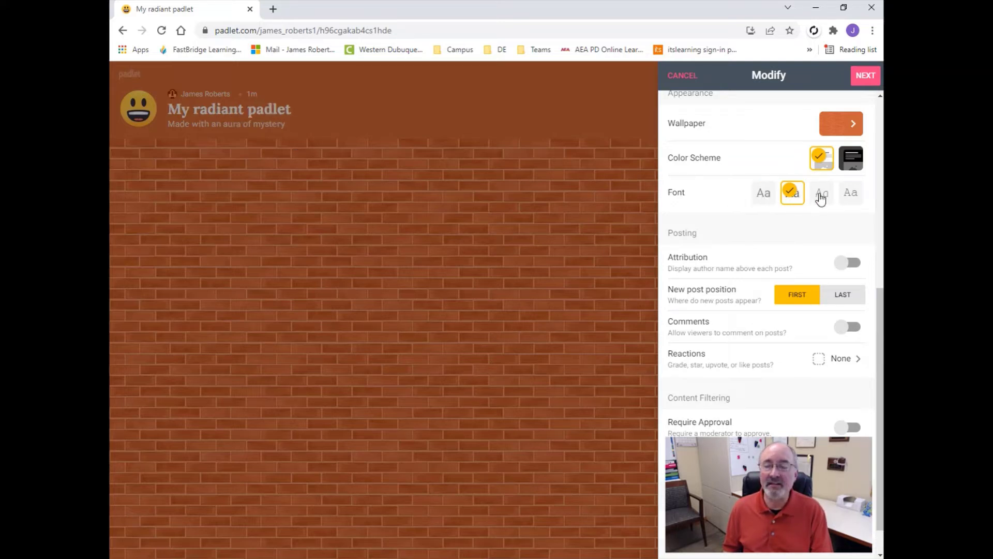
click(819, 197)
click(850, 197)
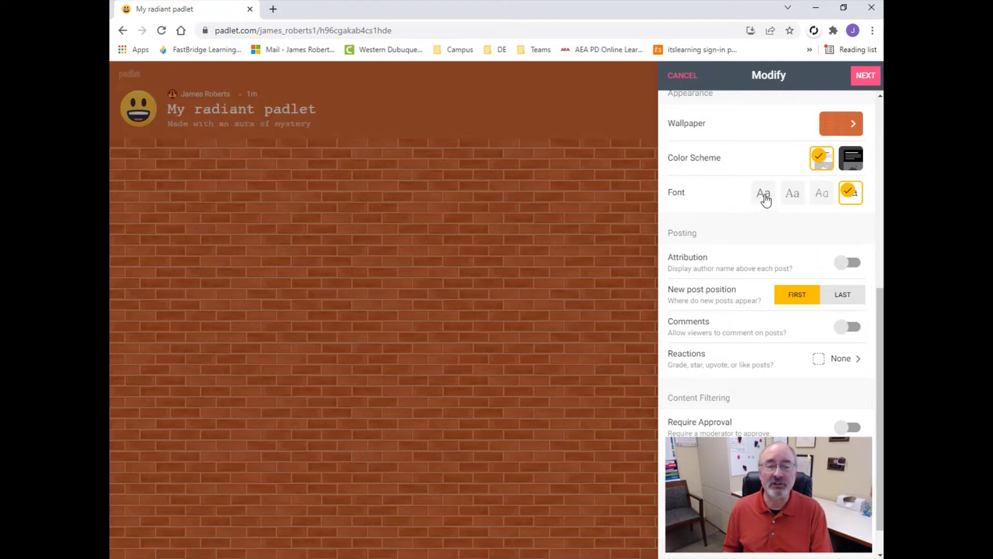
click(763, 195)
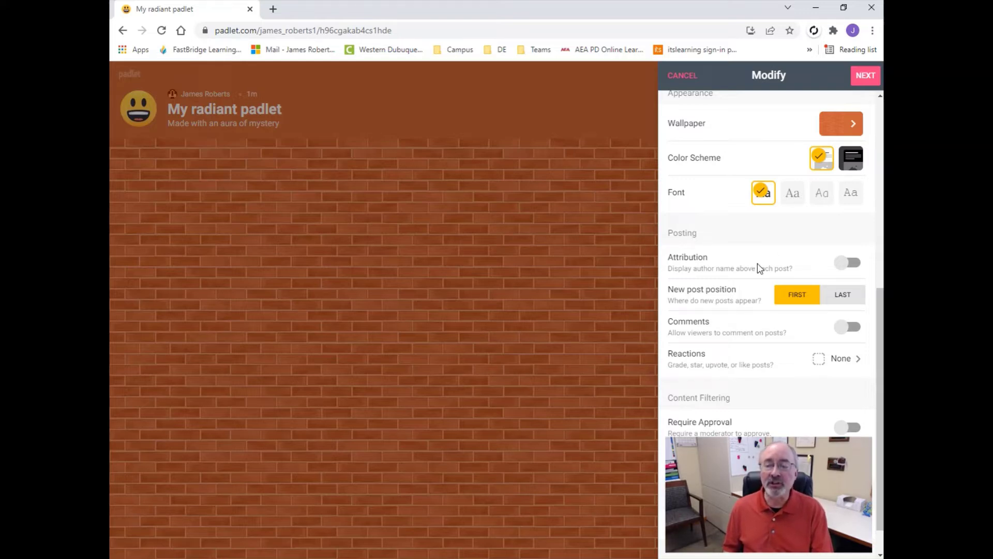
Turn Comments on, leaving Attribution off and Reactions set to None.
click(856, 265)
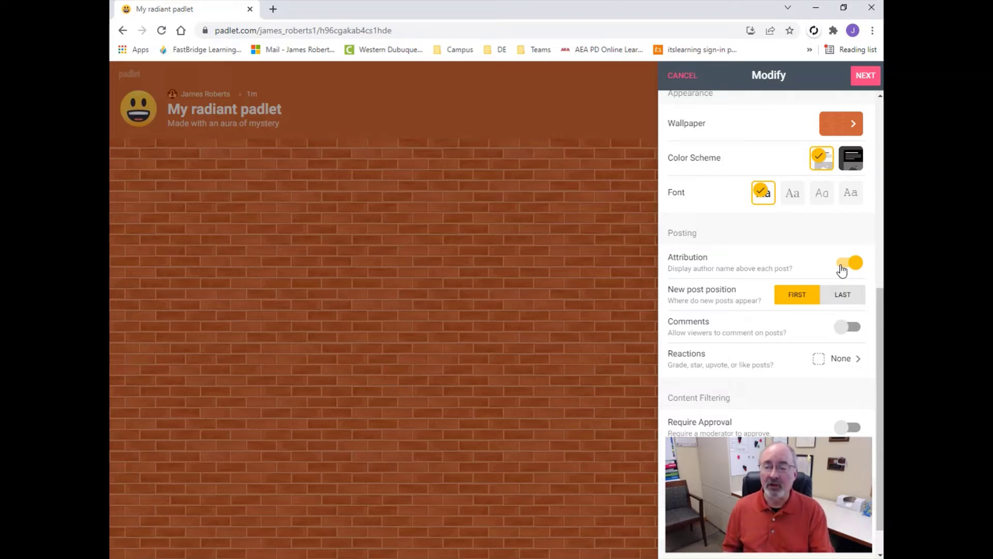
click(841, 270)
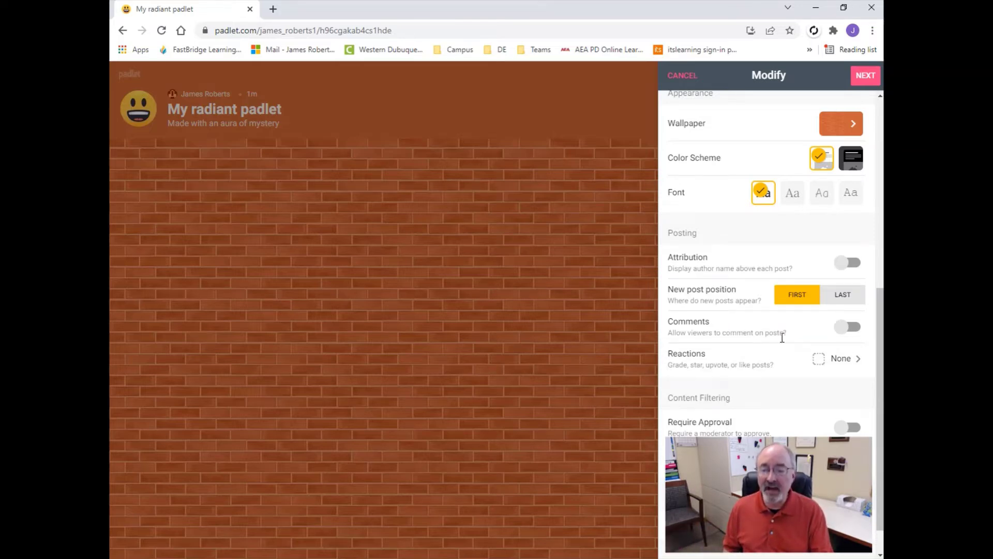
click(855, 328)
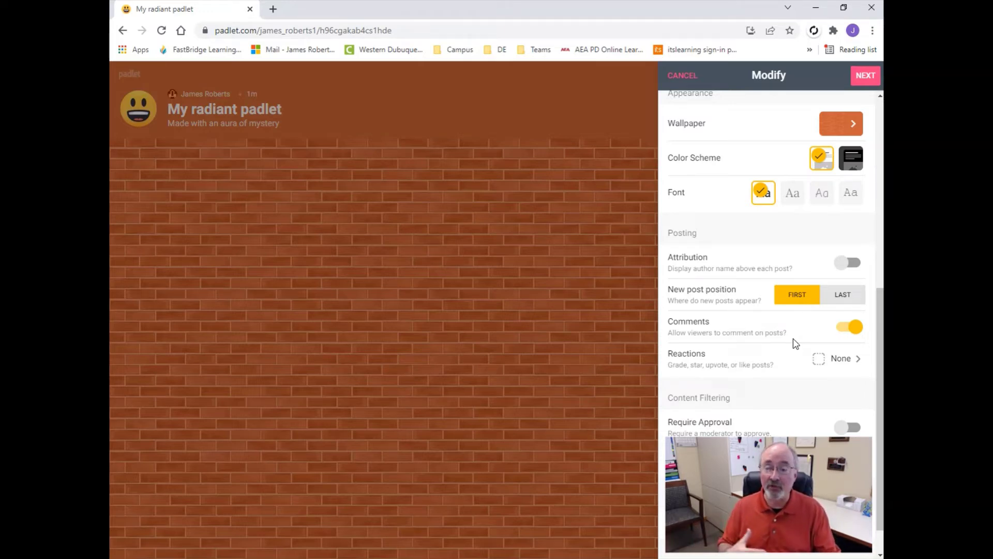
click(852, 367)
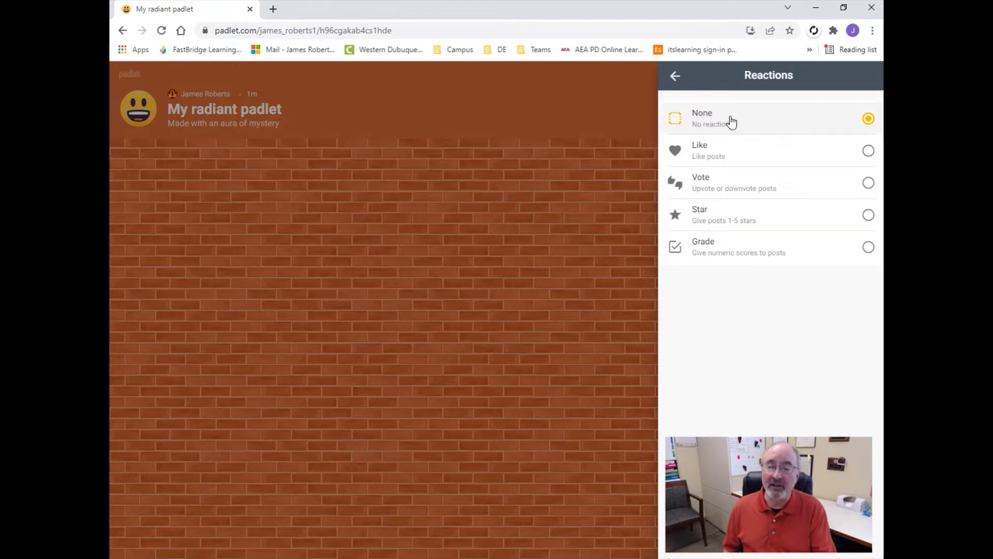
click(677, 78)
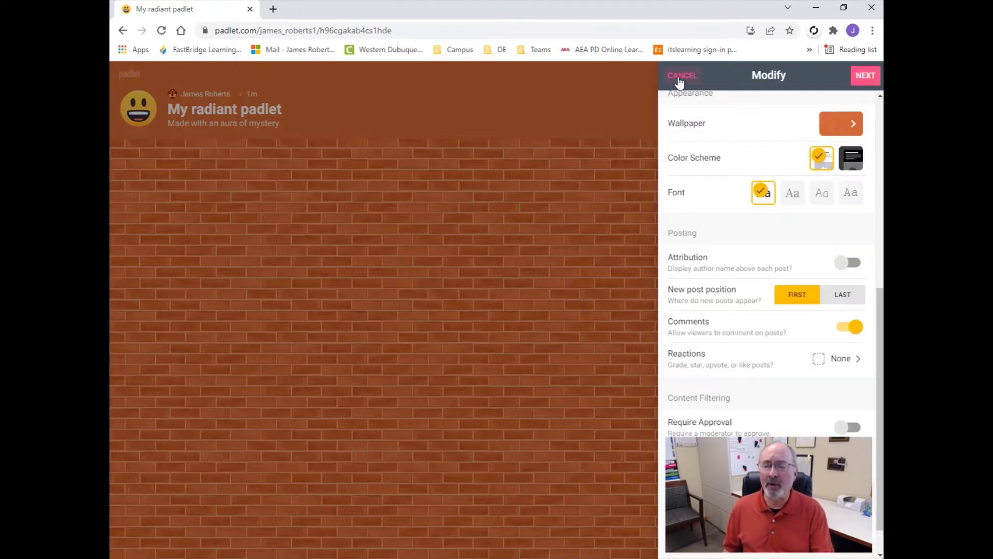
scroll(766, 402, down, 1)
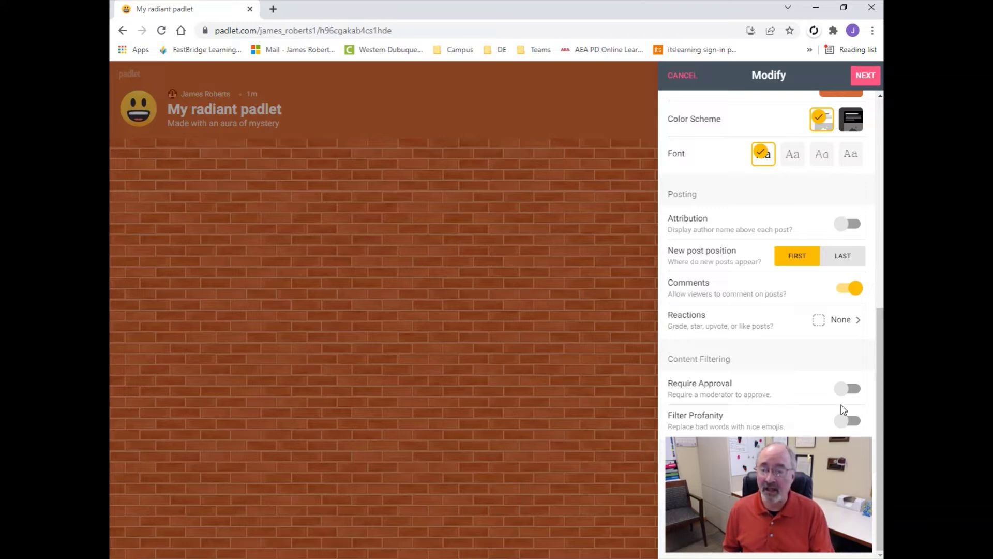
Switch on Filter Profanity while keeping Require Approval off.
click(855, 390)
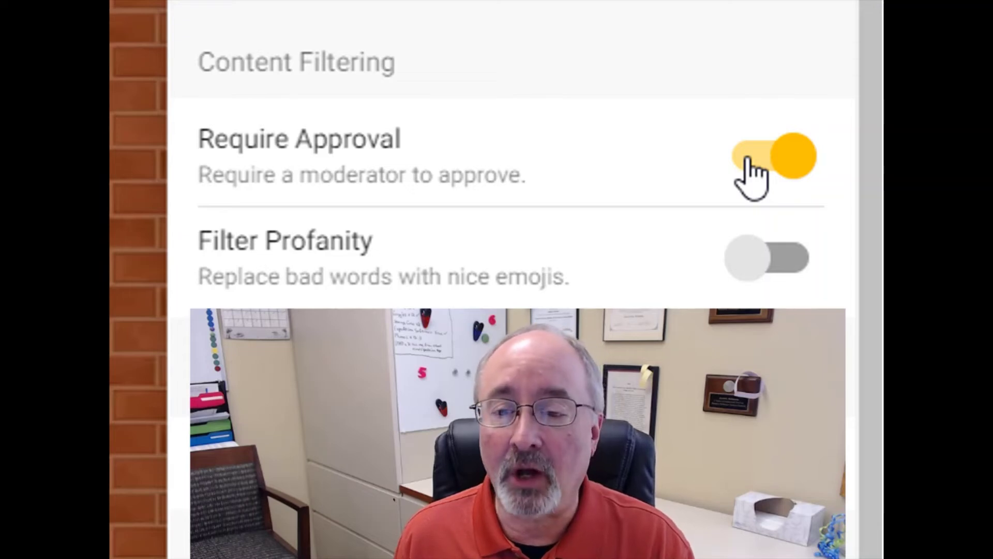
click(747, 161)
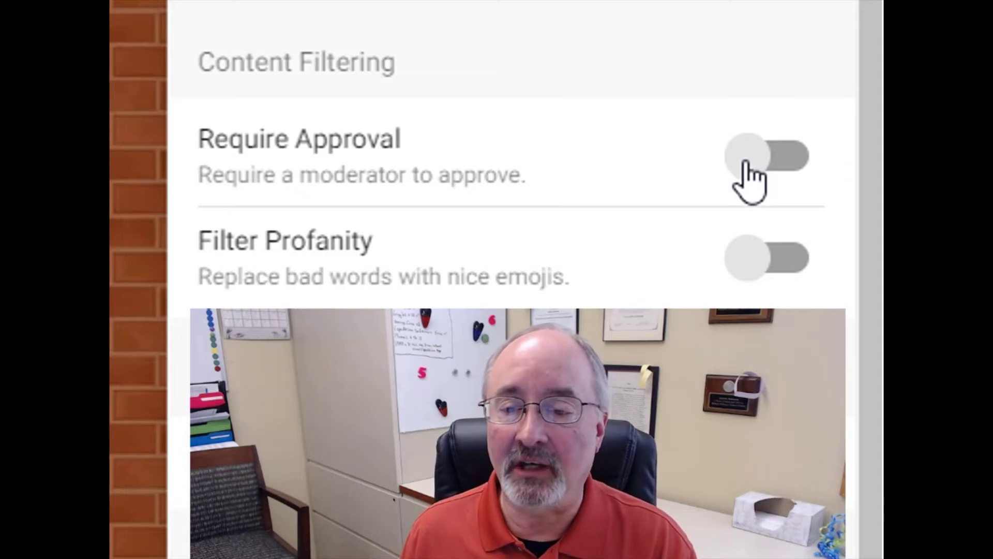
click(797, 264)
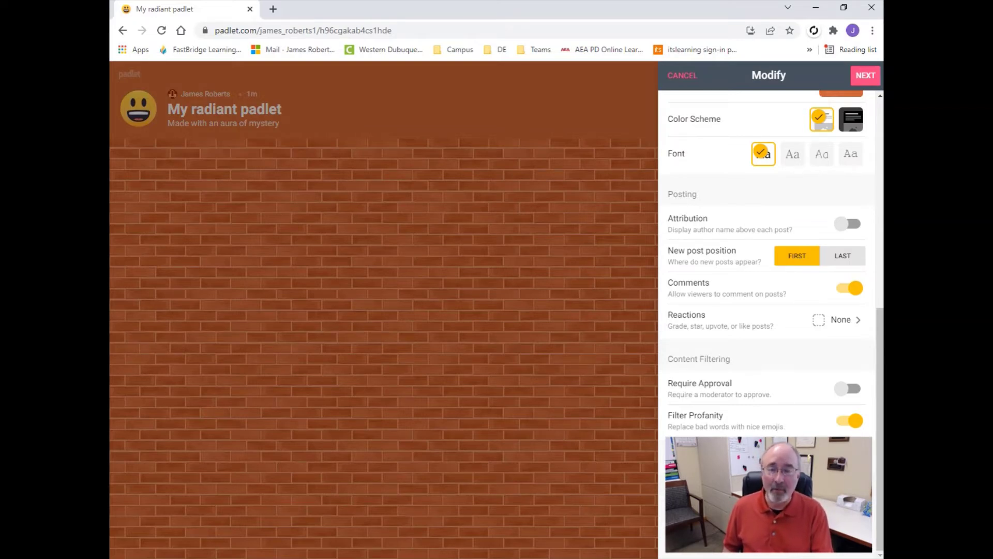
scroll(769, 258, up, 1)
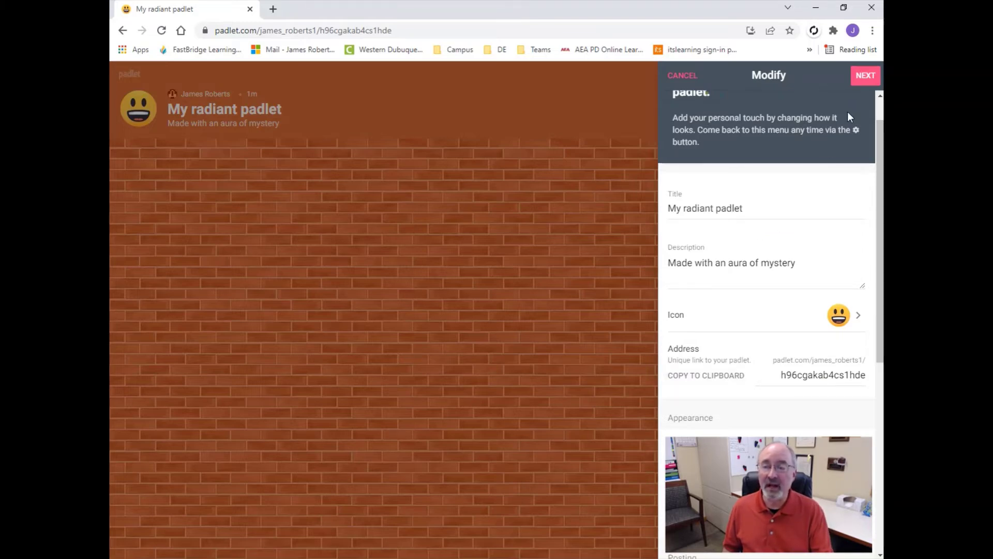
Confirm settings with Next and Start Posting, then open a blank new post.
click(866, 80)
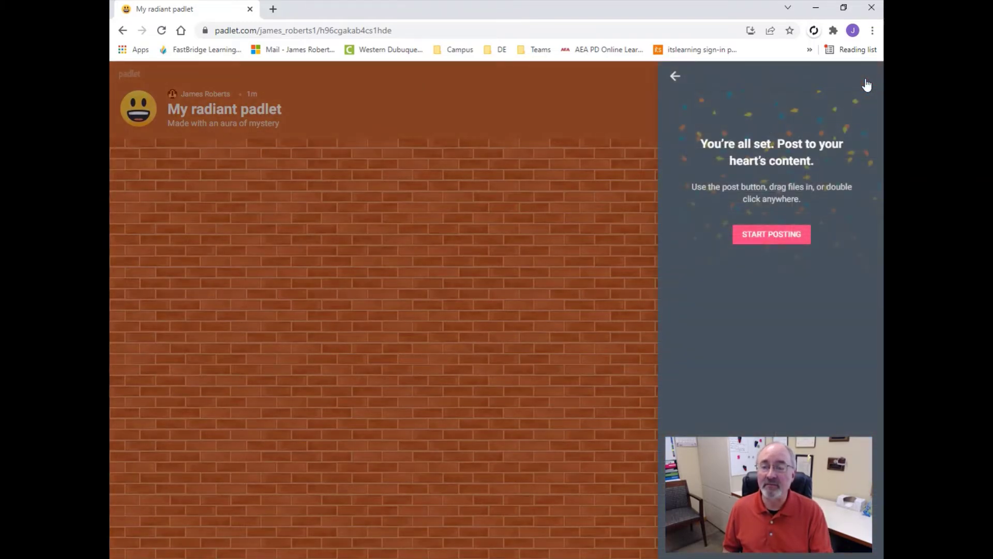
click(777, 237)
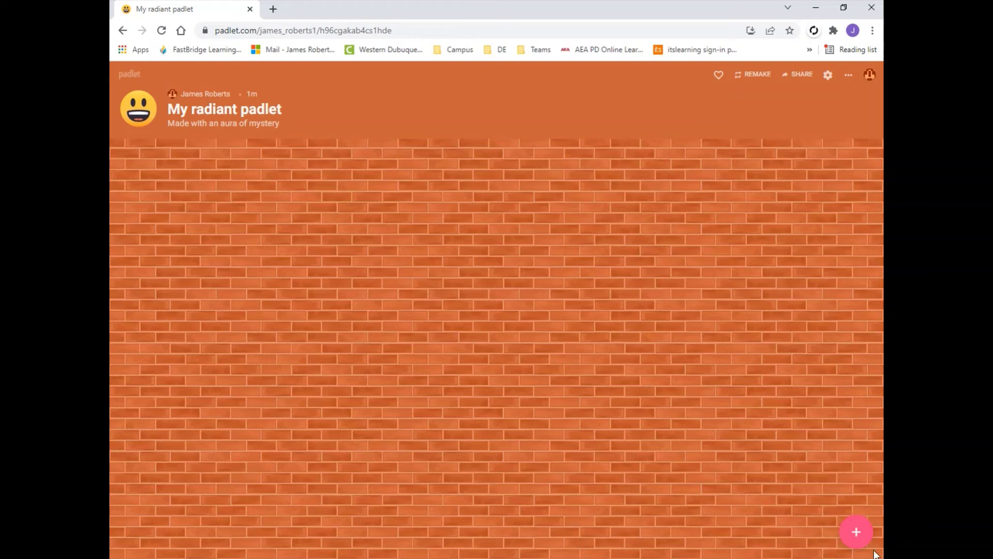
click(857, 532)
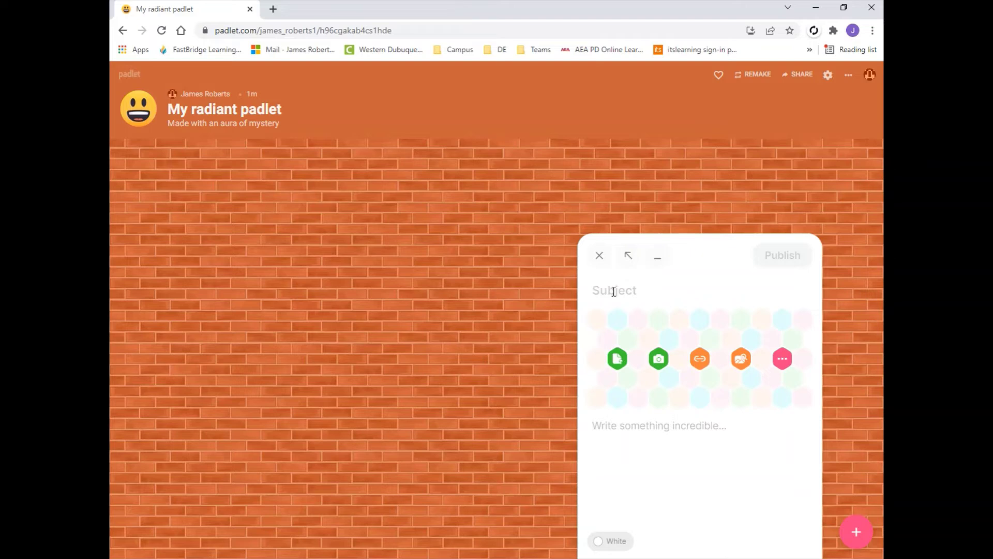
Publish a white 'Bulletin Board' post asking 'What is your favorite part of our classroom bulletin board? Why?'.
text(Bul)
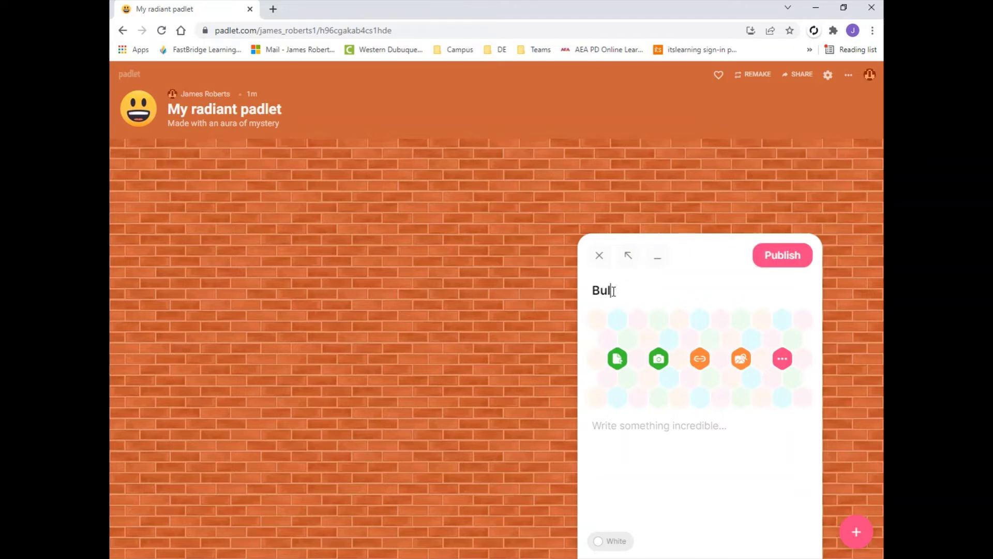
text(letin Board)
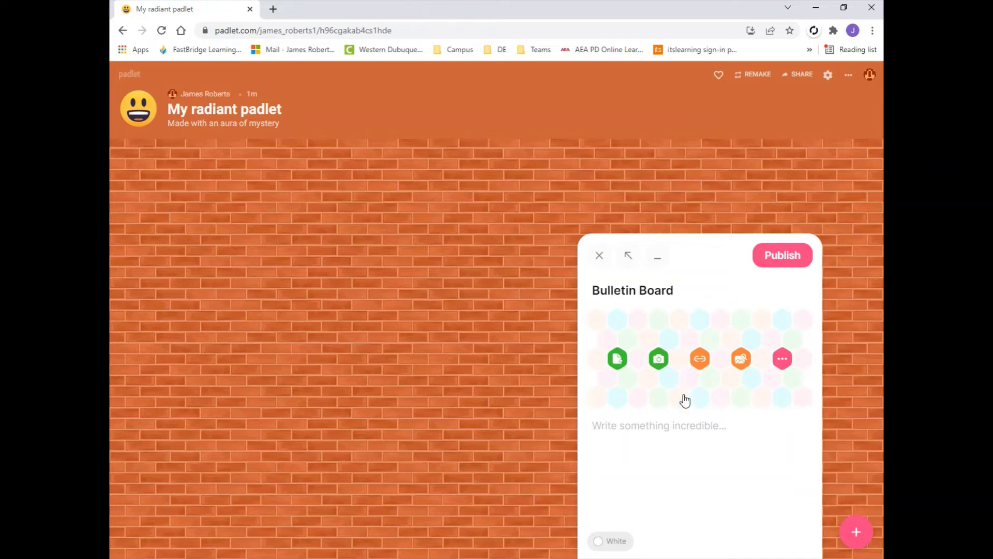
click(623, 425)
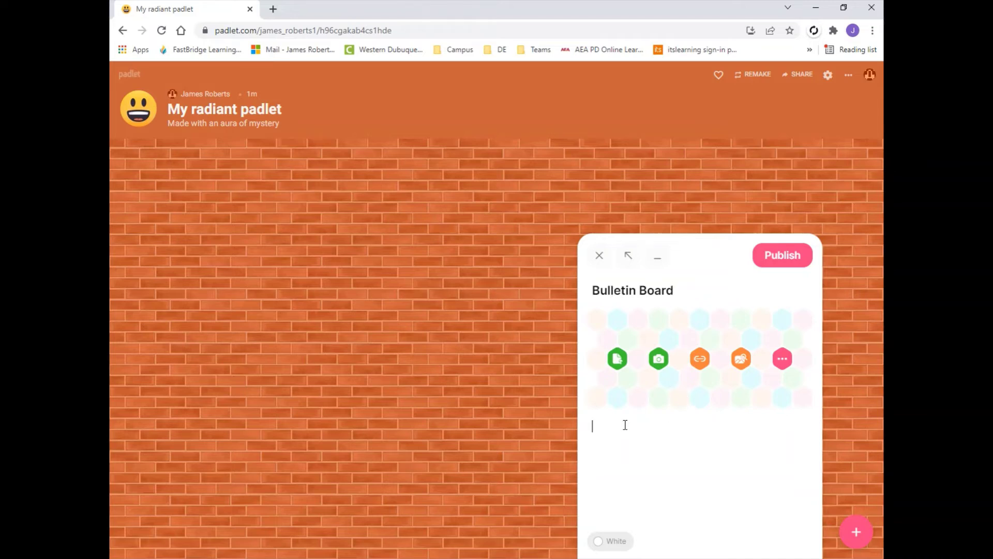
text(What is your favorite )
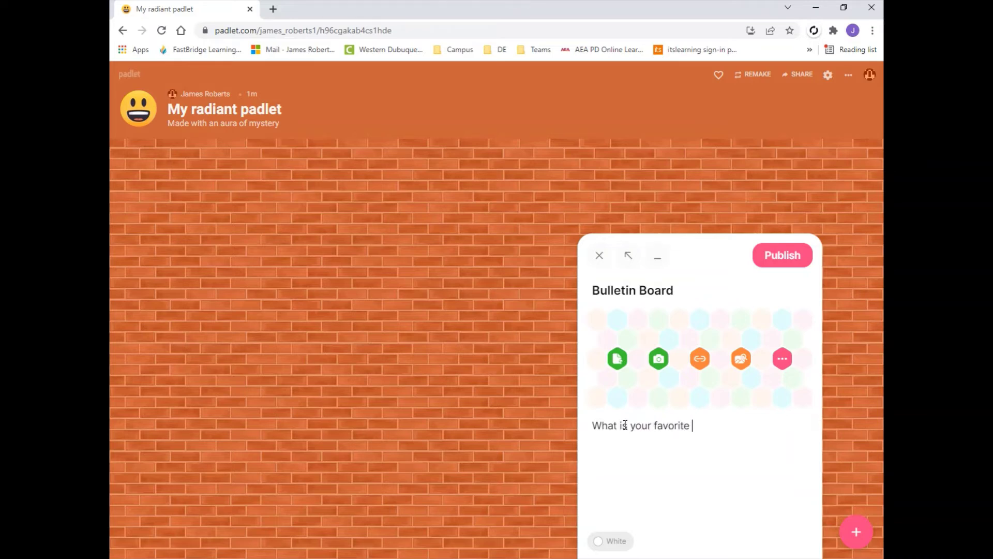
text(part of our classroom bulletin )
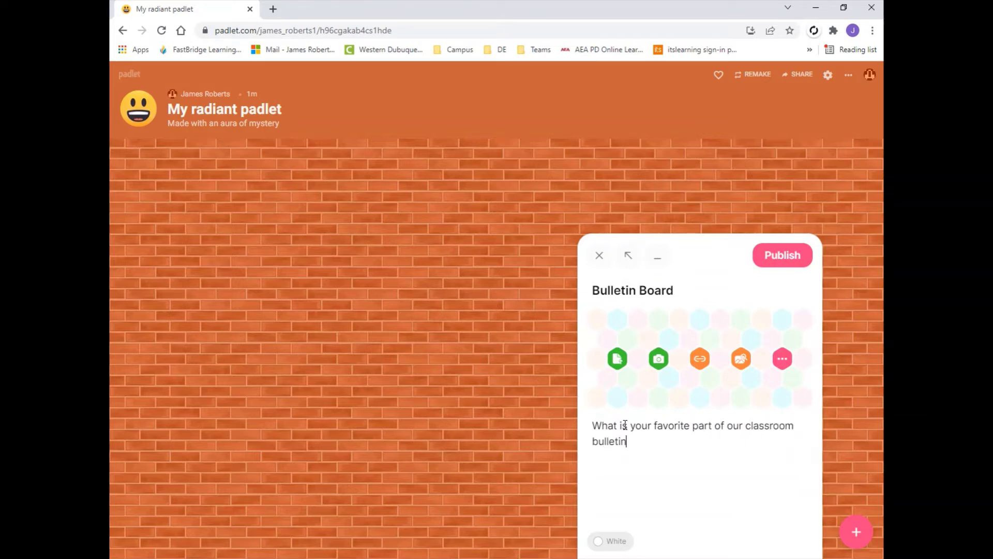
text(board?  Why?)
click(616, 542)
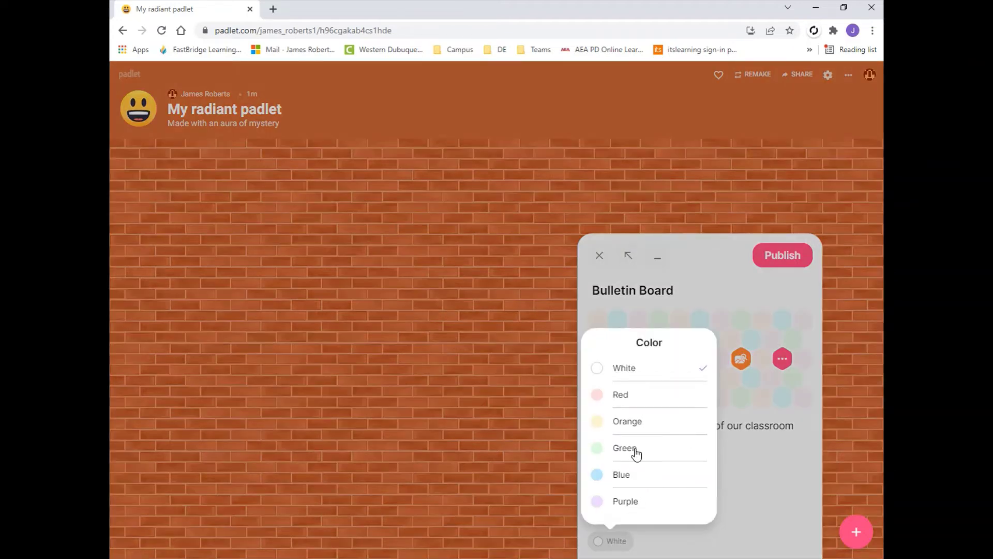
click(632, 373)
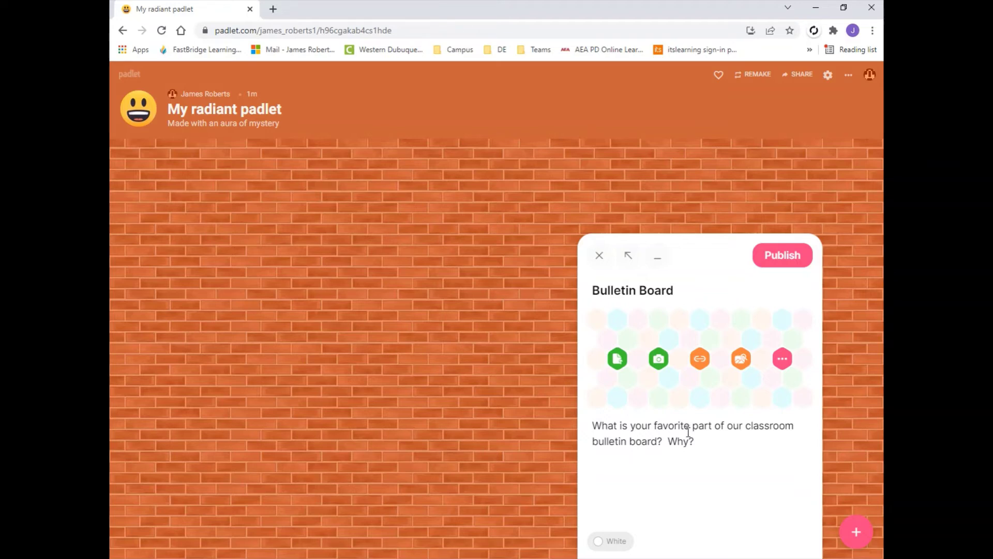
click(783, 255)
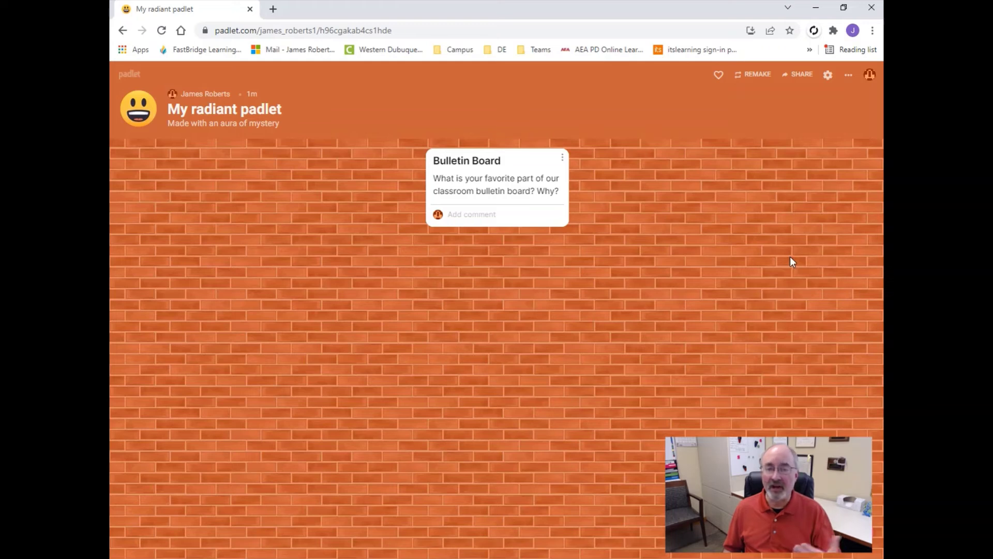
drag(517, 159, 502, 186)
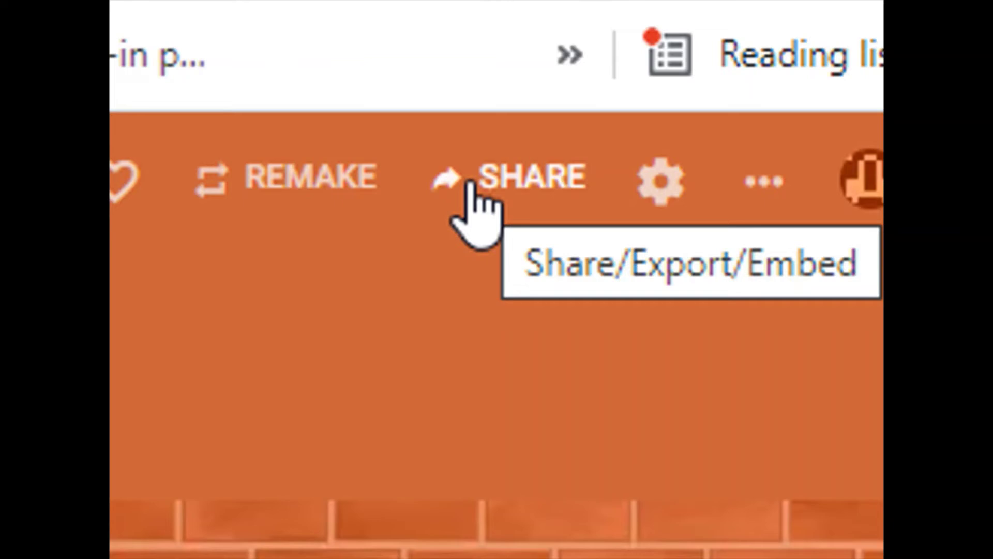
Set Privacy to Public with visitor permission Can write, save, then copy the padlet link.
click(469, 185)
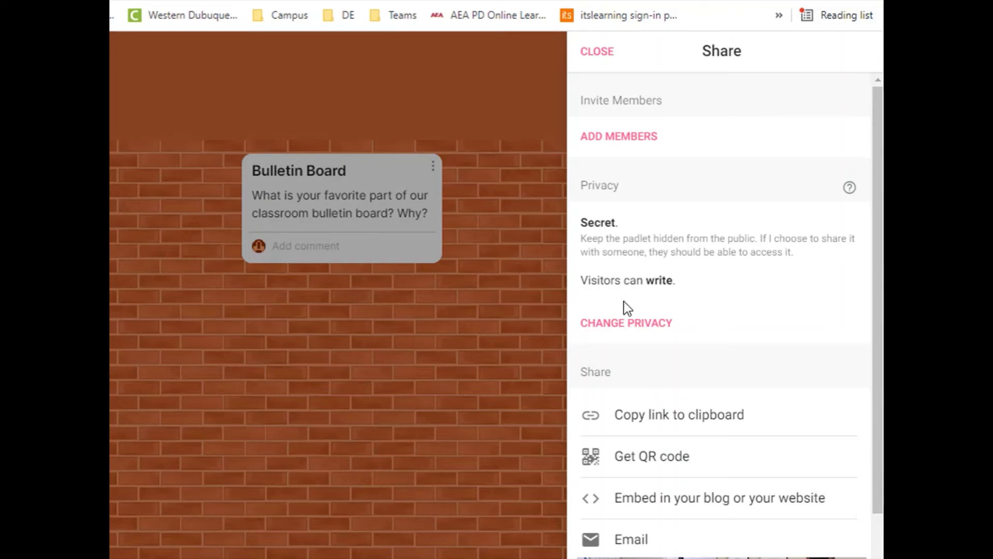
click(624, 327)
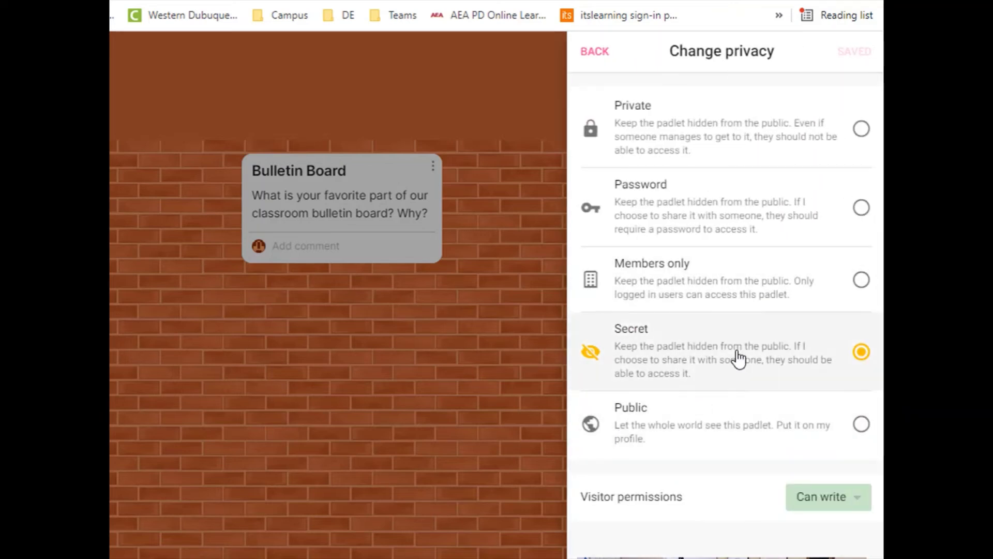
click(861, 425)
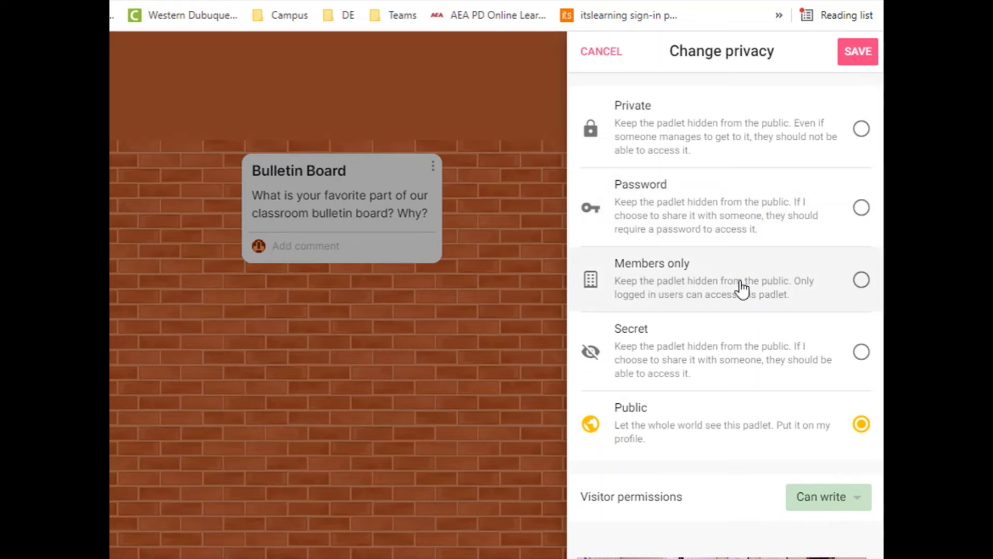
click(849, 498)
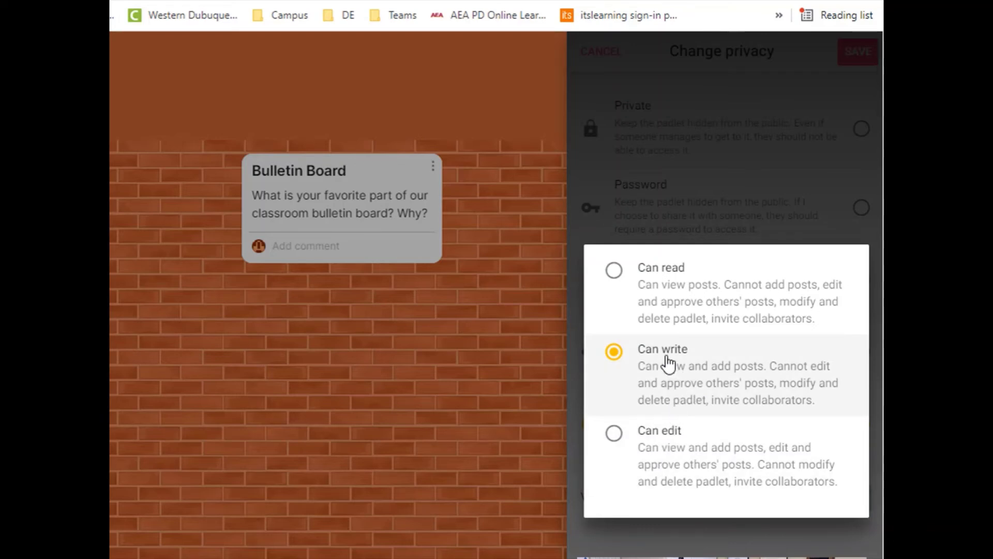
click(670, 551)
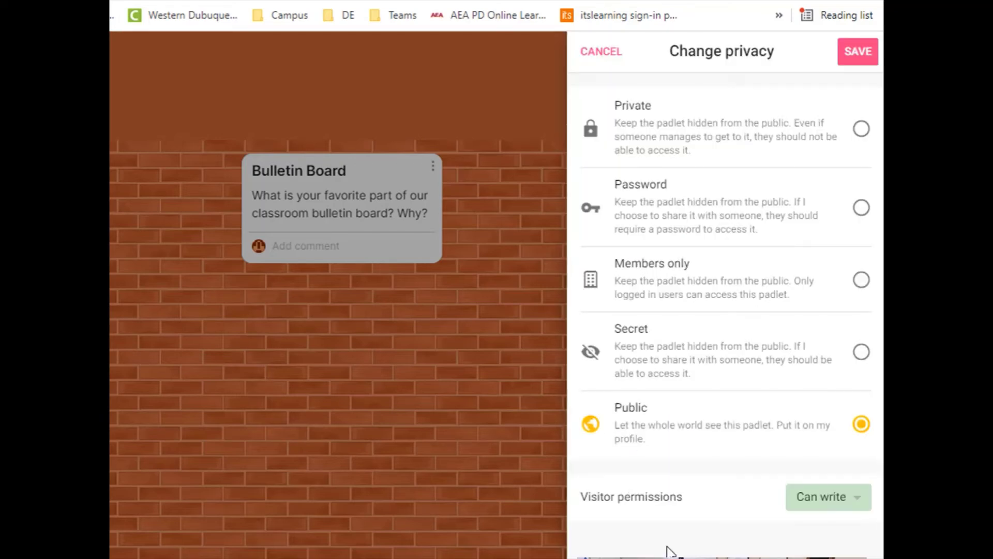
click(856, 58)
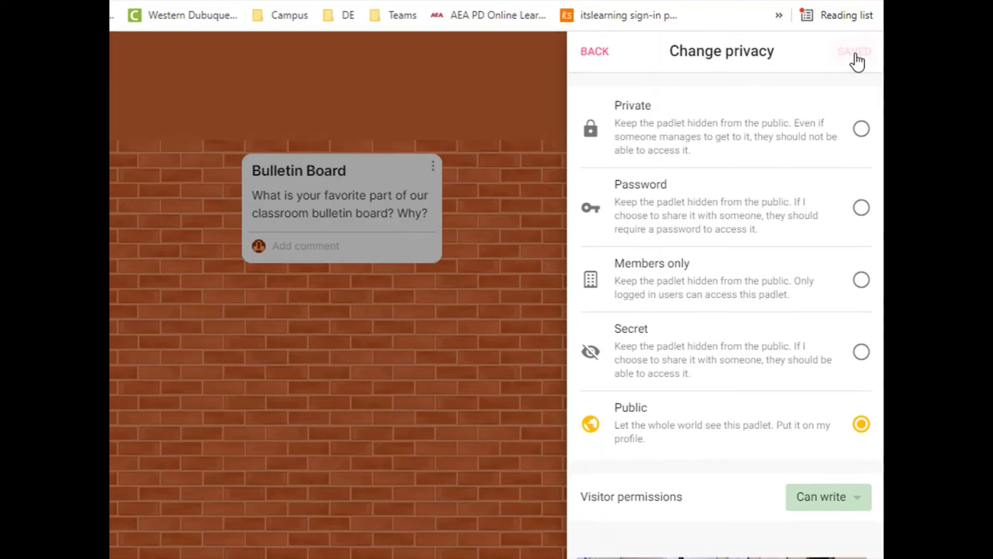
click(583, 54)
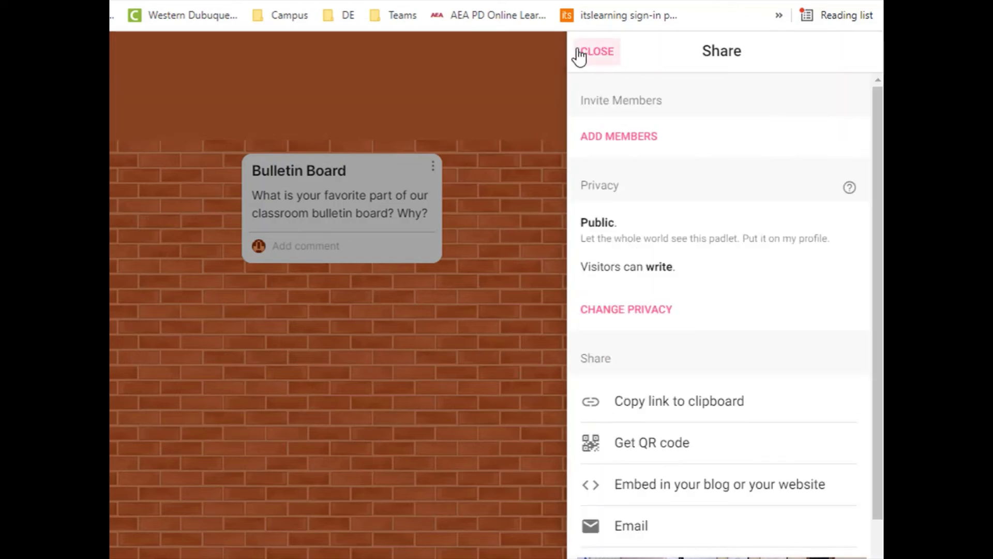
click(640, 409)
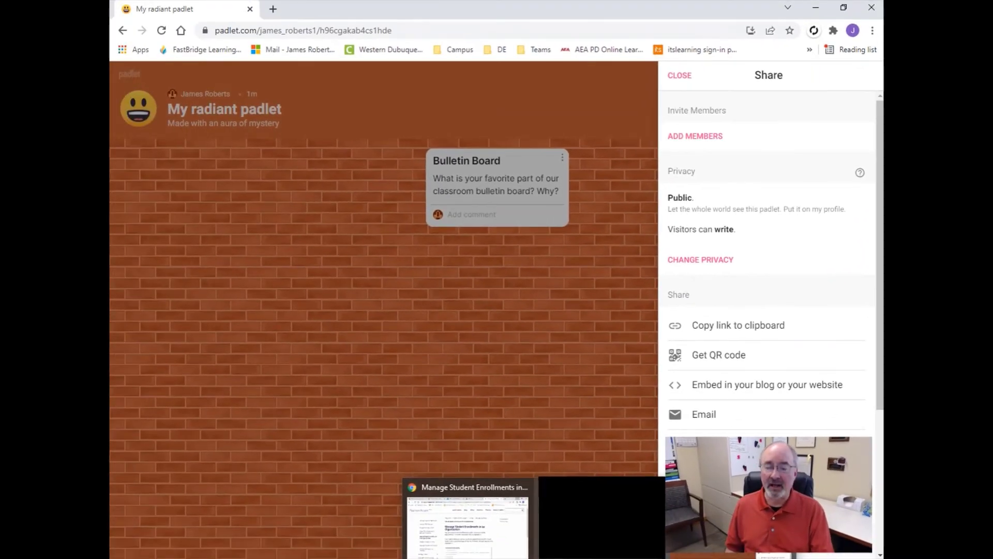
Drag the Outlook Mail tab into its own window, then return to the padlet window.
click(468, 525)
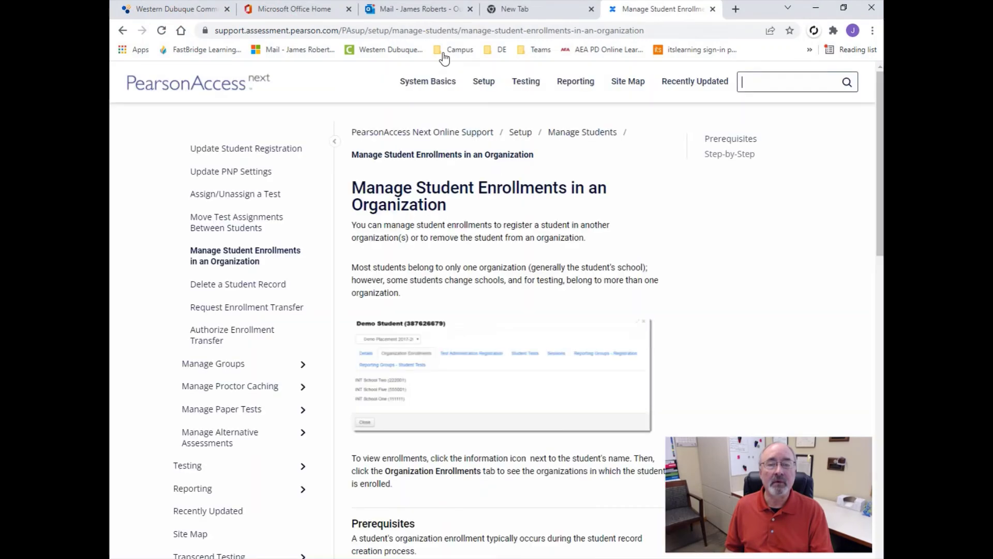
drag(406, 18, 992, 155)
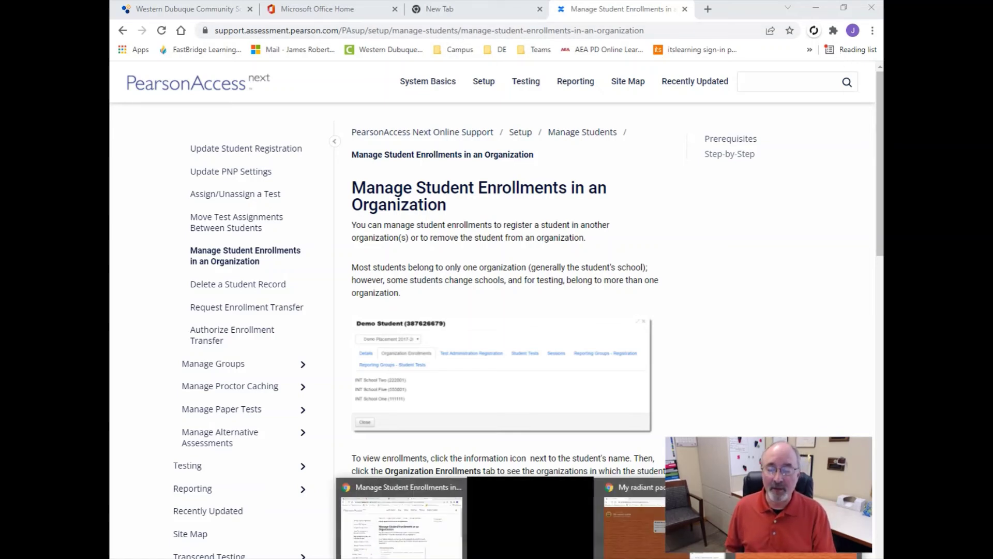
click(648, 497)
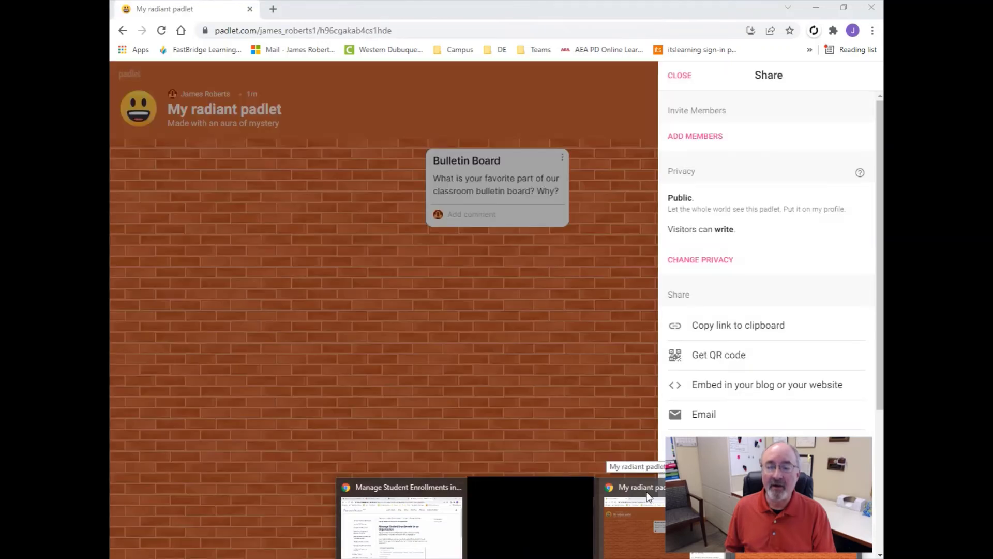
Close the Share panel, move the Bulletin Board post toward the upper left, and begin a new post.
click(680, 76)
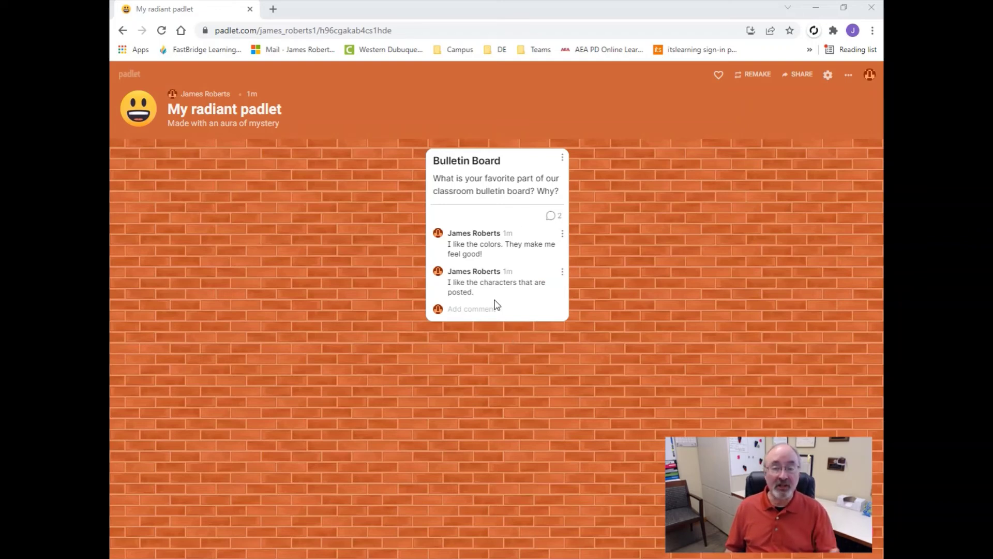
click(562, 274)
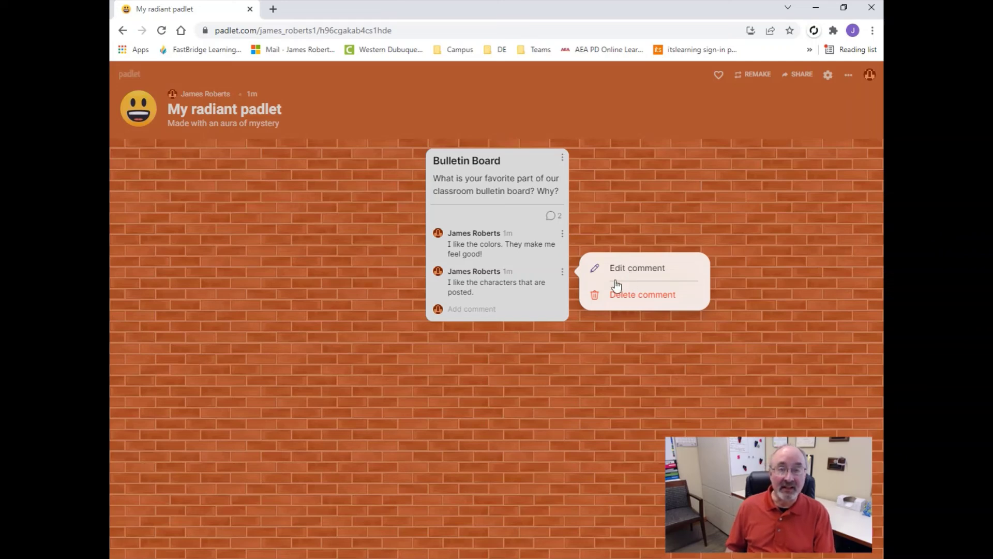
click(517, 206)
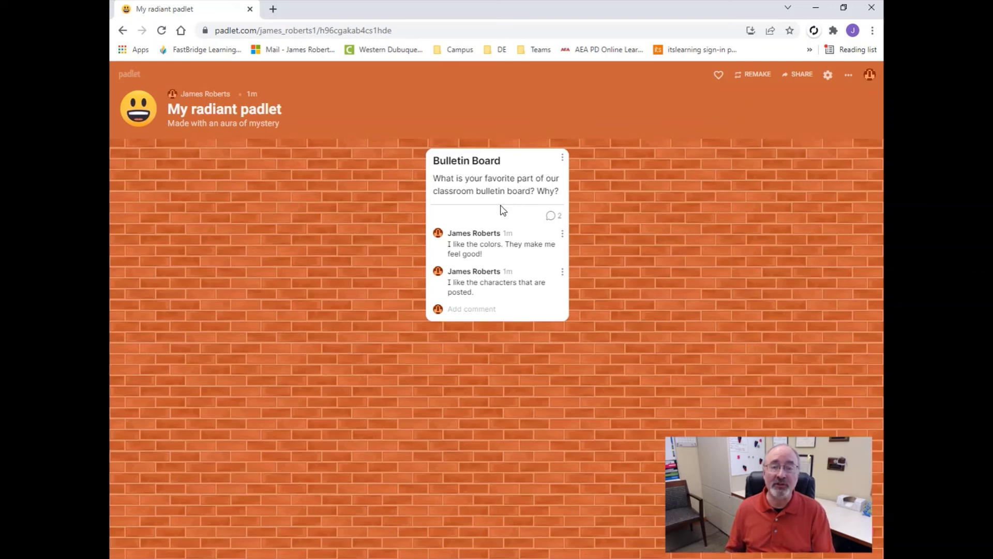
drag(512, 162, 212, 236)
click(856, 531)
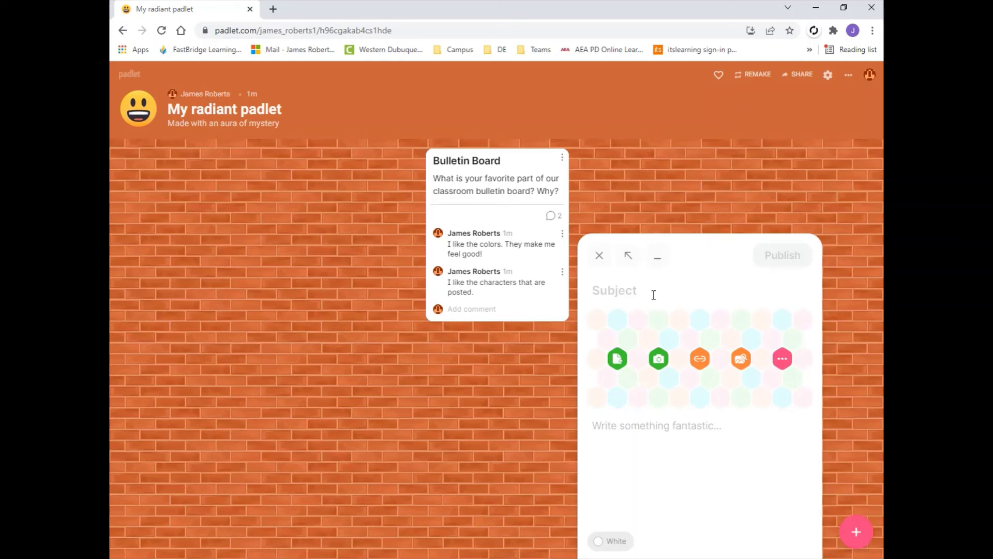
Publish a post titled 'Door' reading 'Ideas for our door.', then drag the Bulletin Board post rightward.
text(Door)
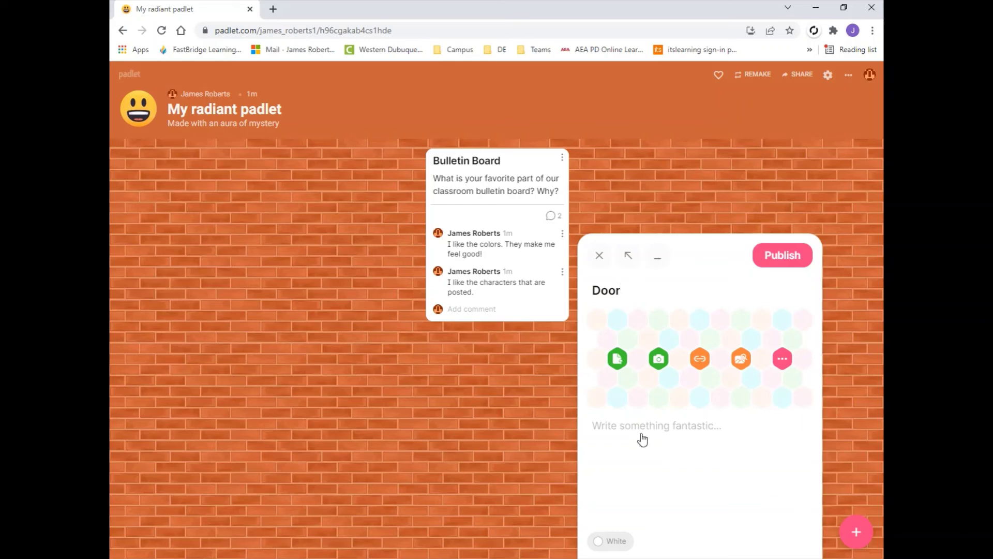
click(617, 424)
text(Ide)
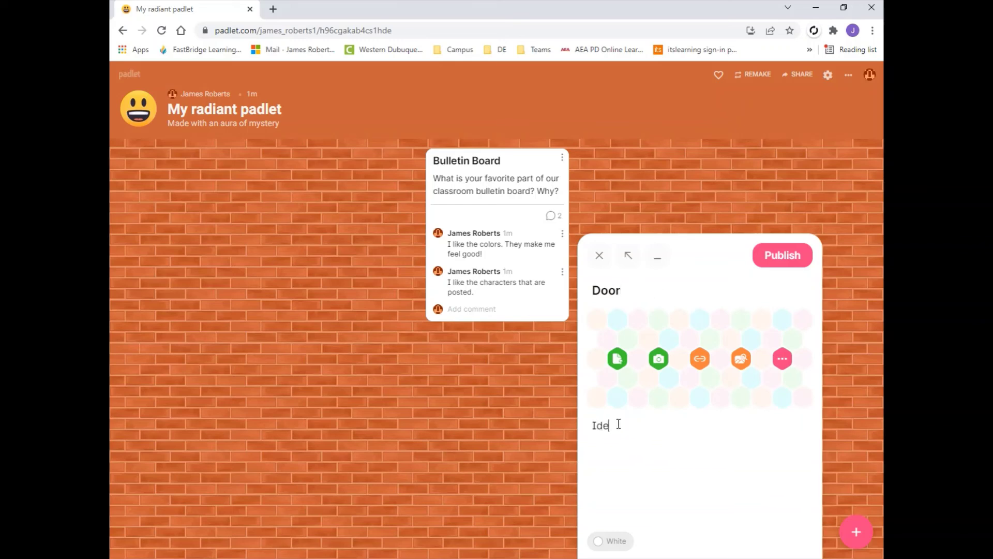
text(as for our door.)
key(Return)
click(789, 263)
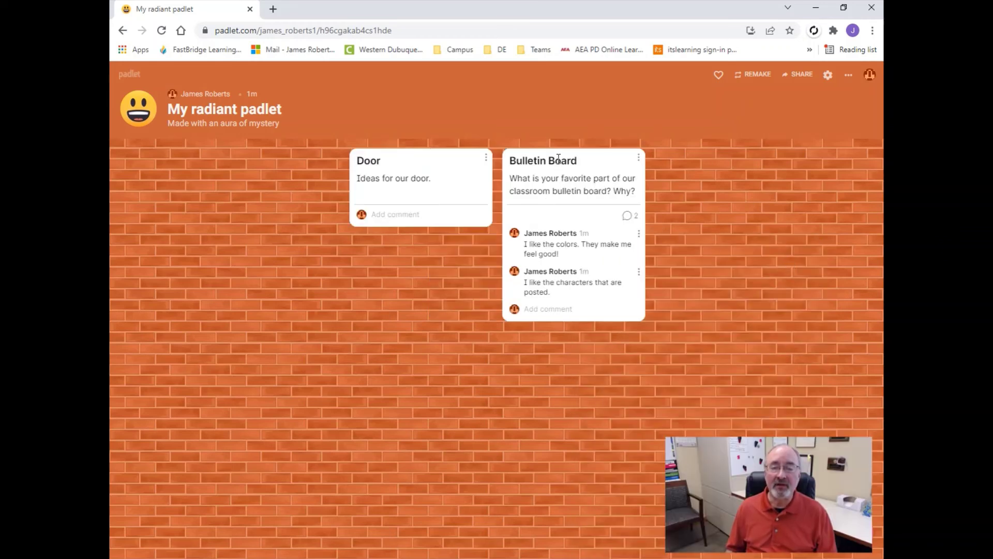
drag(561, 154, 709, 275)
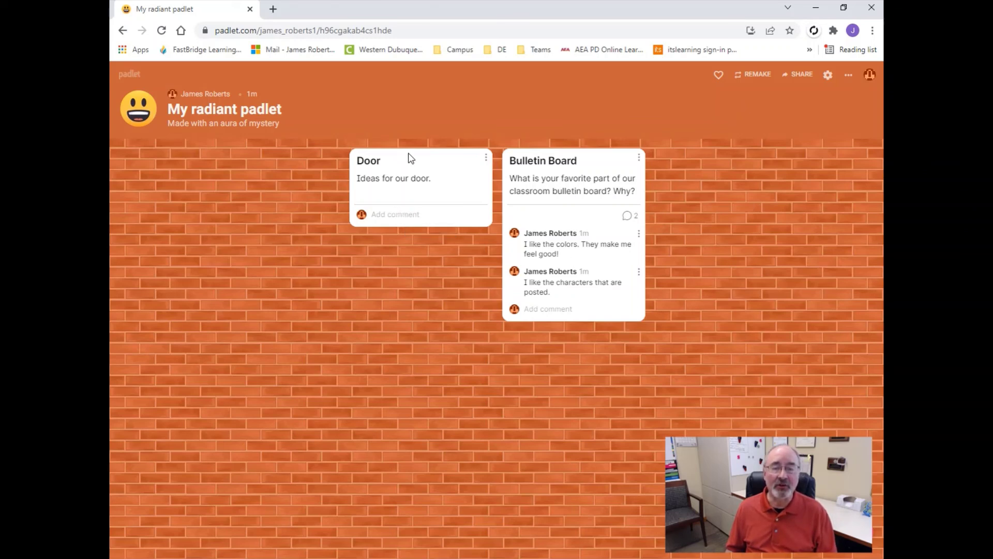
Drag the Door post rightward so it sits after the Bulletin Board post.
drag(408, 157, 666, 240)
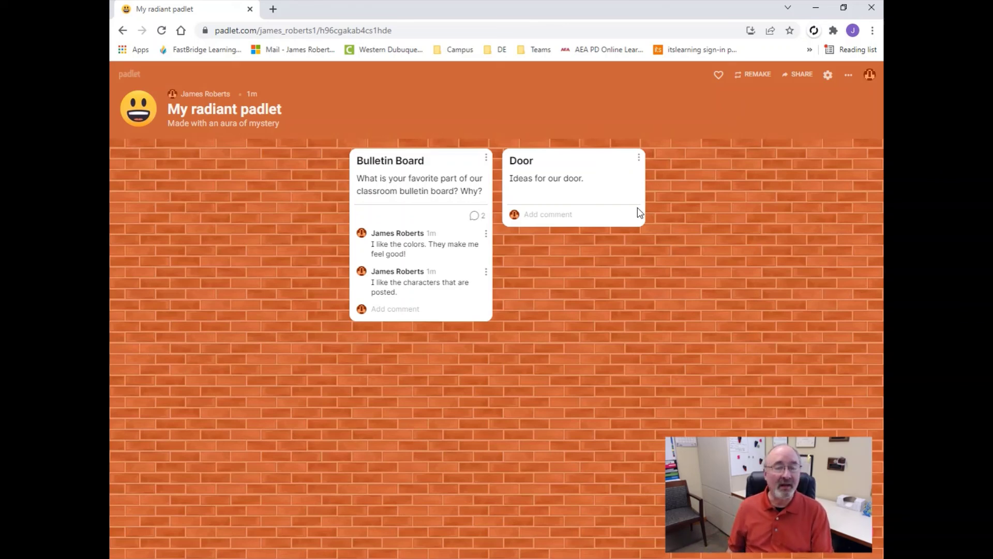
Delete the Door post from its actions menu and confirm with OK.
click(640, 158)
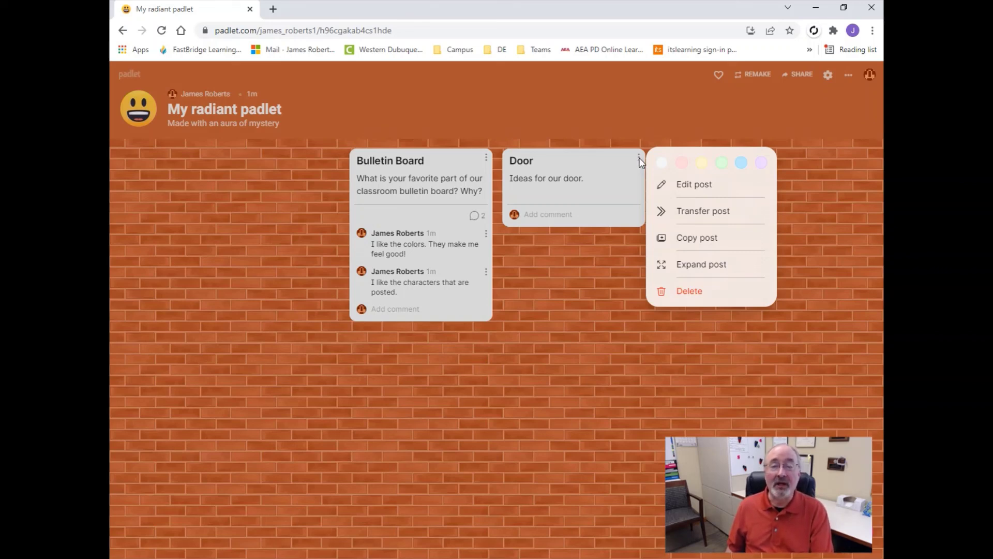
click(692, 294)
click(558, 110)
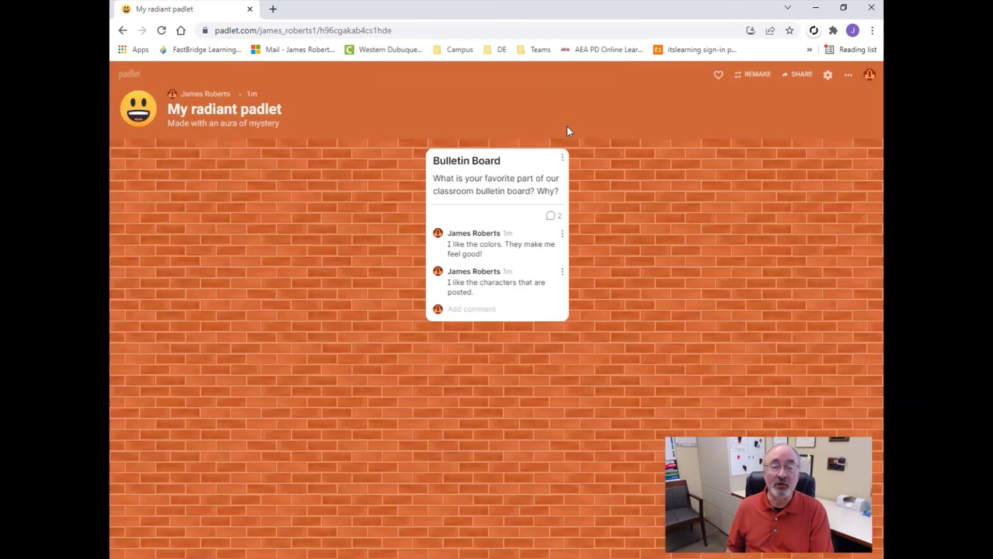